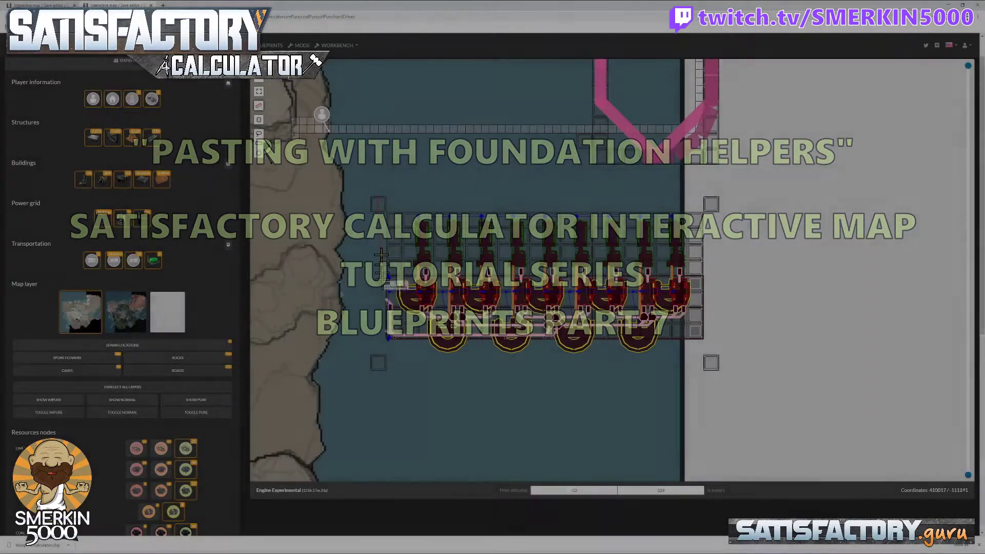
Measure the distance from the lower-left marker foundation to the upper-left one
left_click_drag(373, 205, 380, 377)
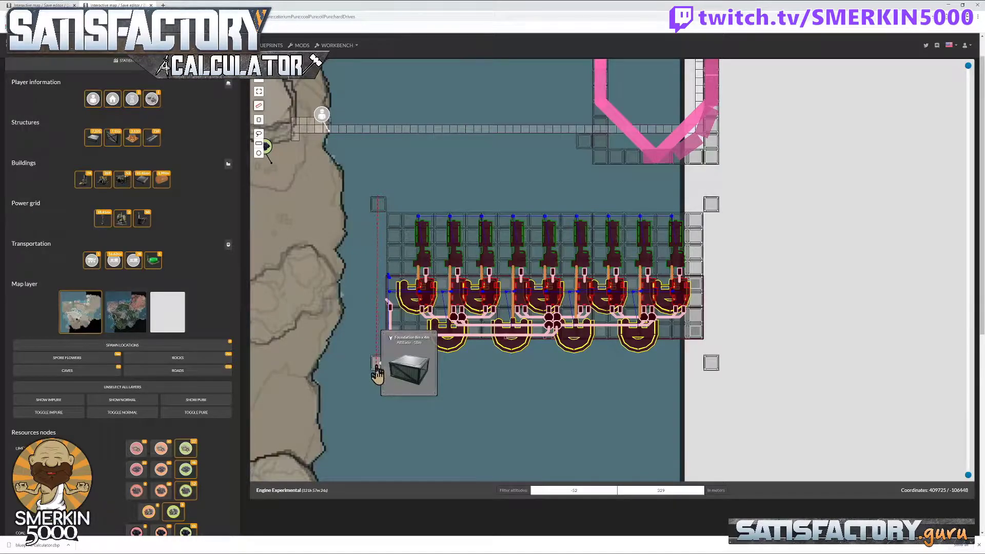
right_click(378, 370)
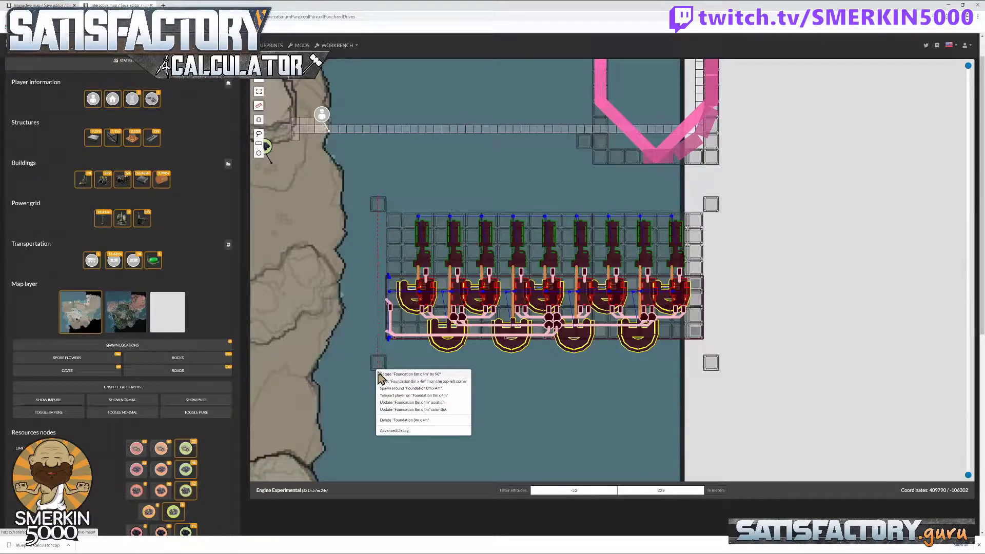
left_click(369, 317)
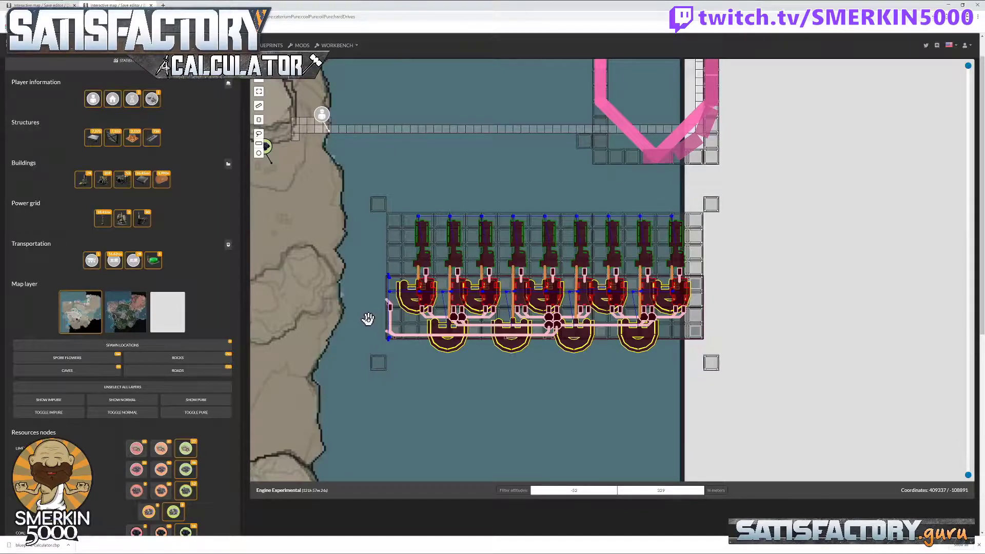
left_click(259, 106)
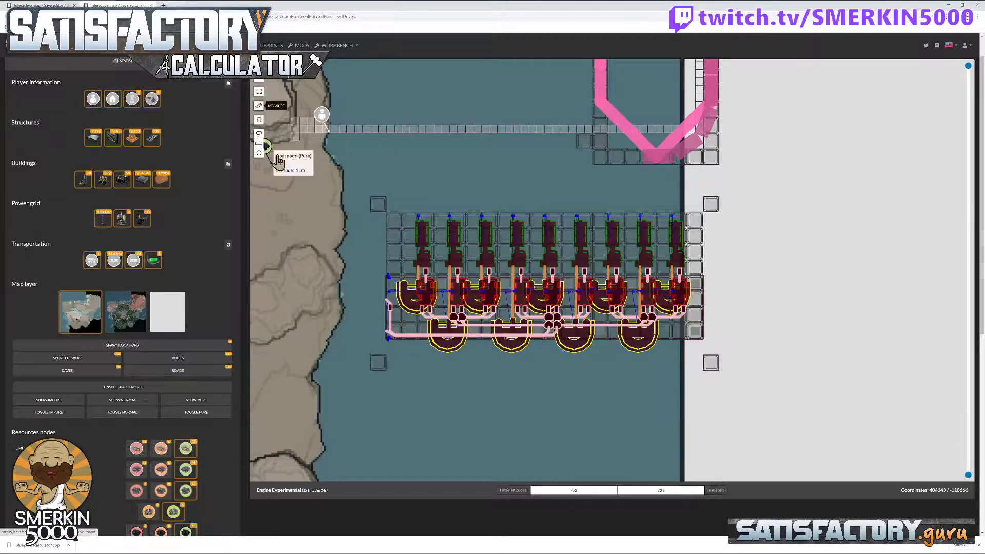
left_click(378, 370)
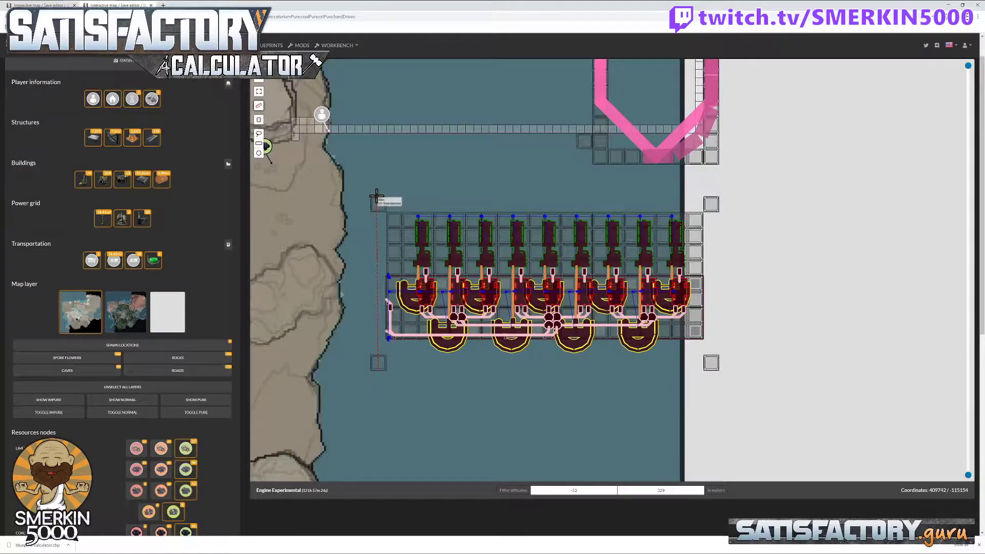
key("Escape")
left_click(371, 200)
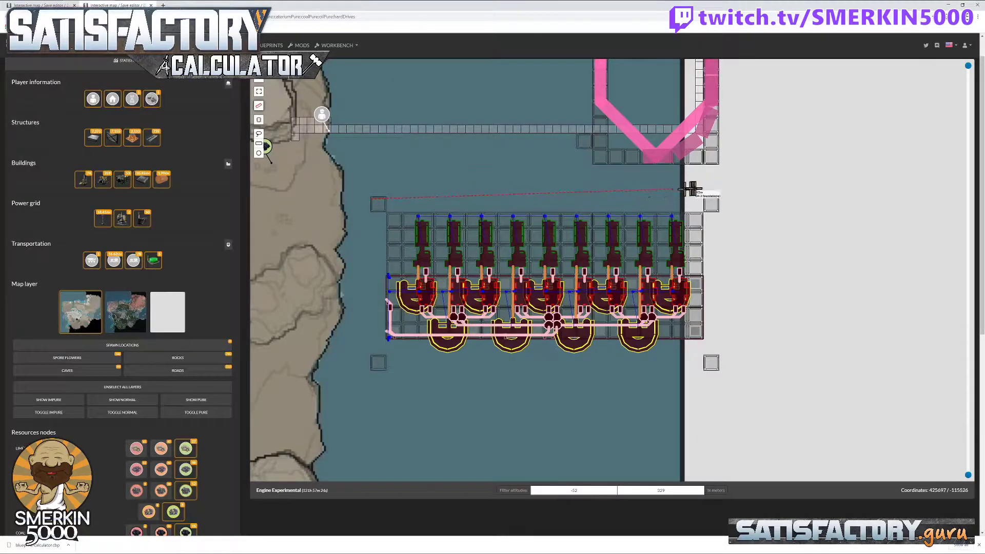
mouse_move(719, 208)
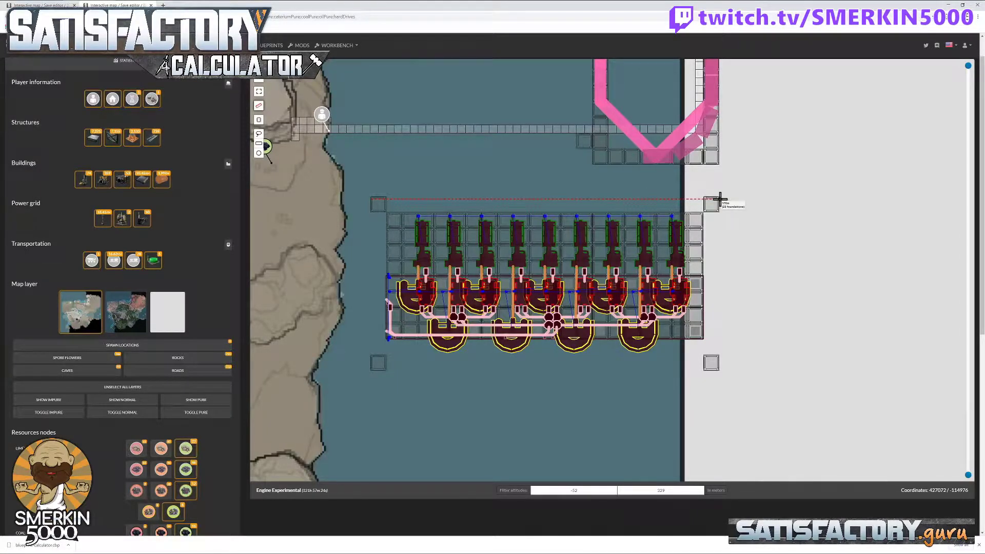
key("Escape")
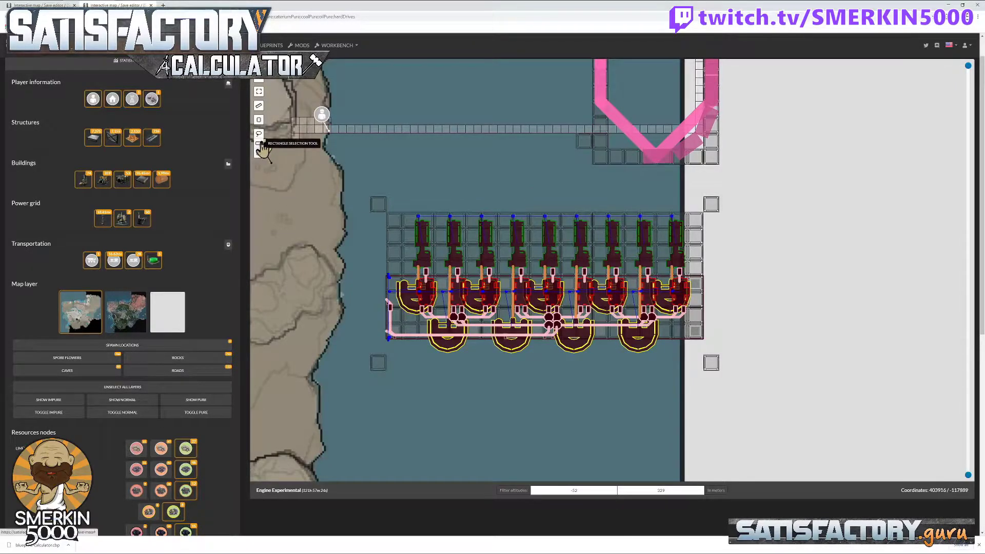
Rectangle-select the whole plant and add light-blue (slot 2) 8m x 2m boundary helpers
left_click(260, 145)
left_click_drag(359, 181, 747, 391)
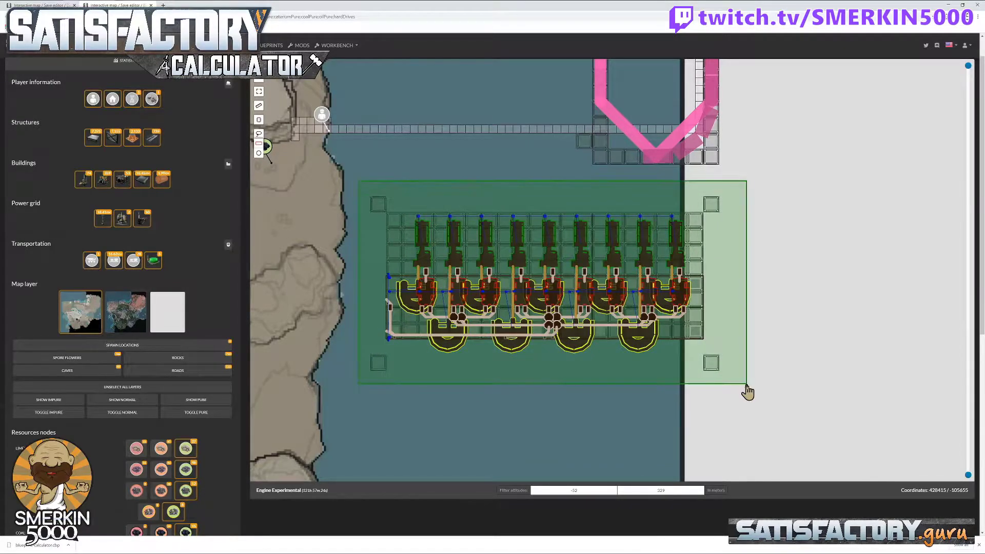
left_click(472, 333)
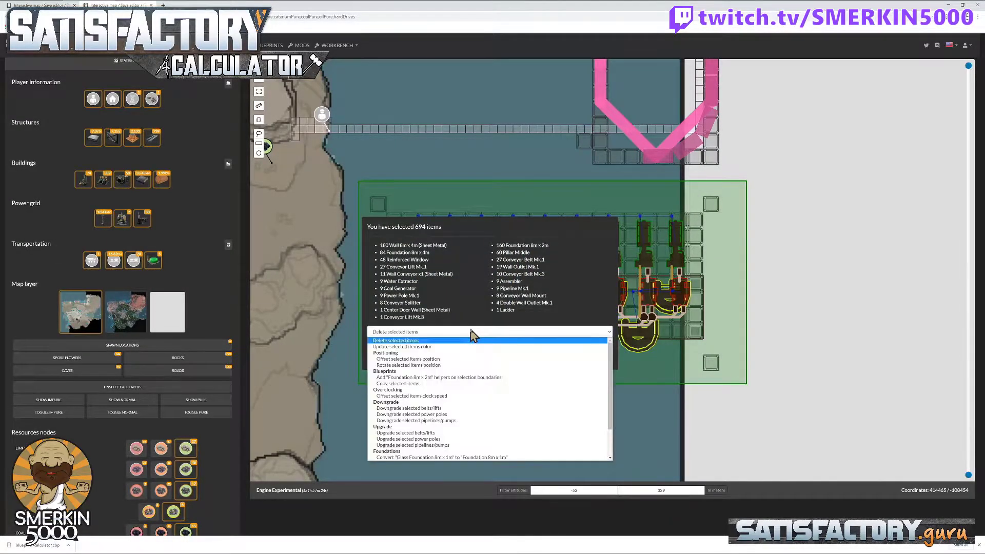
left_click(475, 378)
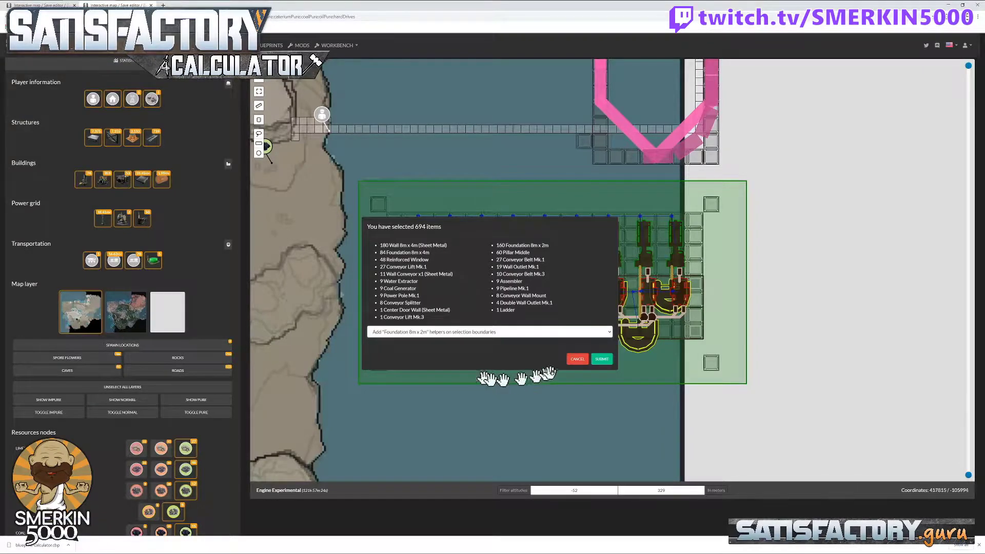
left_click(601, 359)
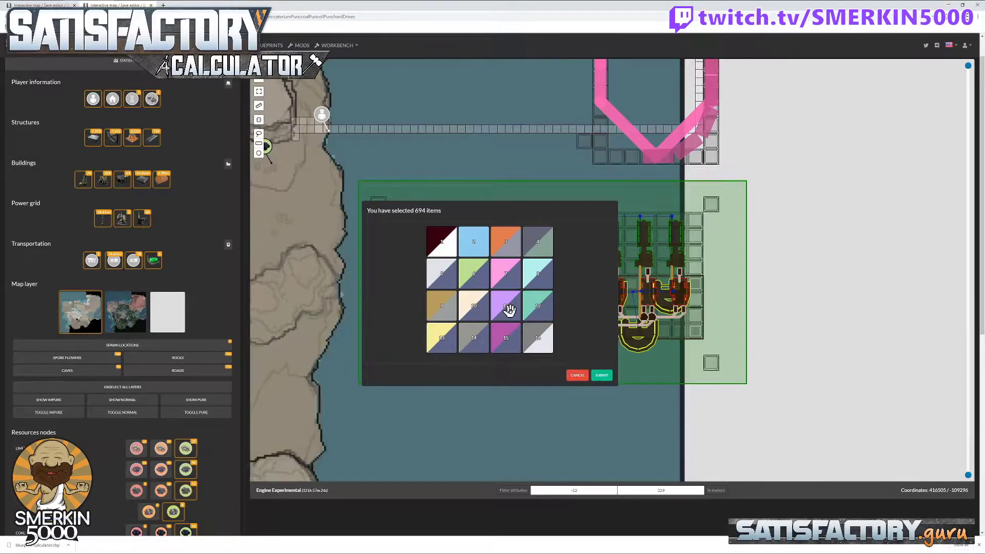
left_click(477, 245)
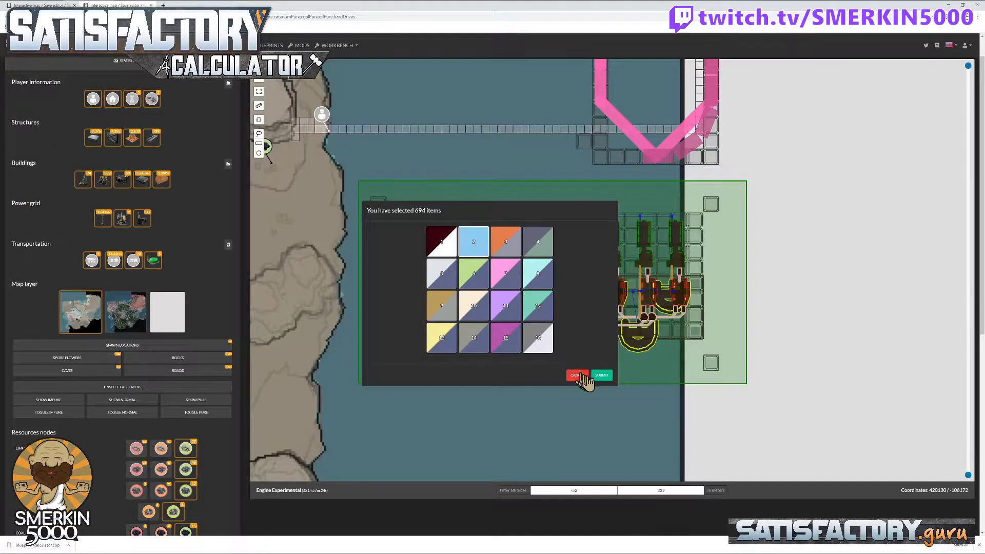
left_click(603, 377)
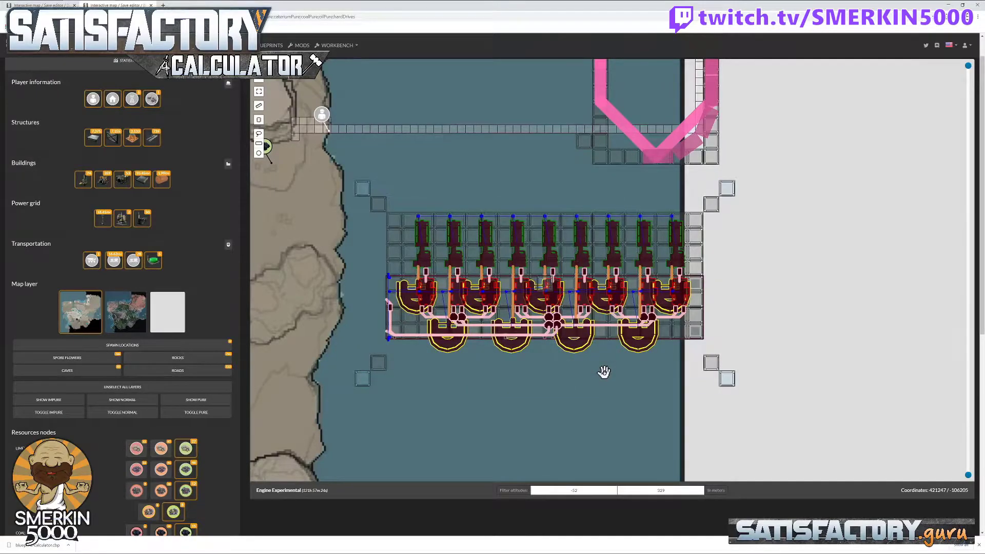
Delete the top-right, bottom-right, bottom-left and top-left outer helper foundations
mouse_move(733, 197)
mouse_move(712, 366)
right_click(728, 189)
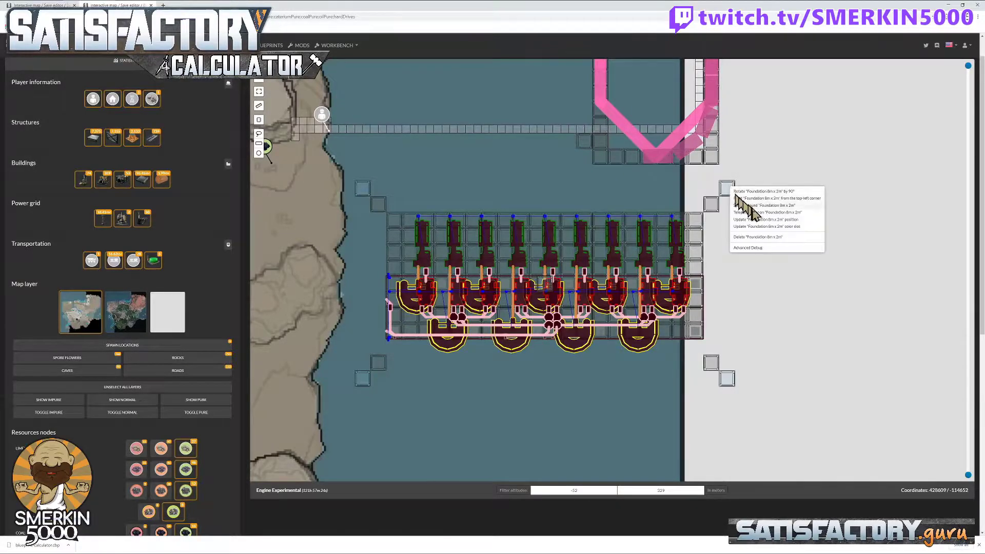
left_click(769, 241)
right_click(728, 380)
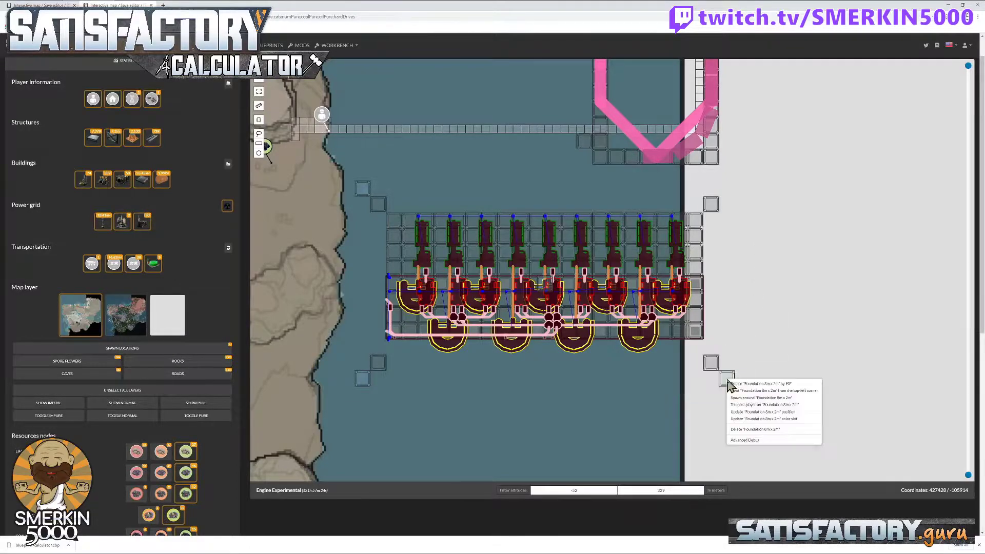
left_click(758, 430)
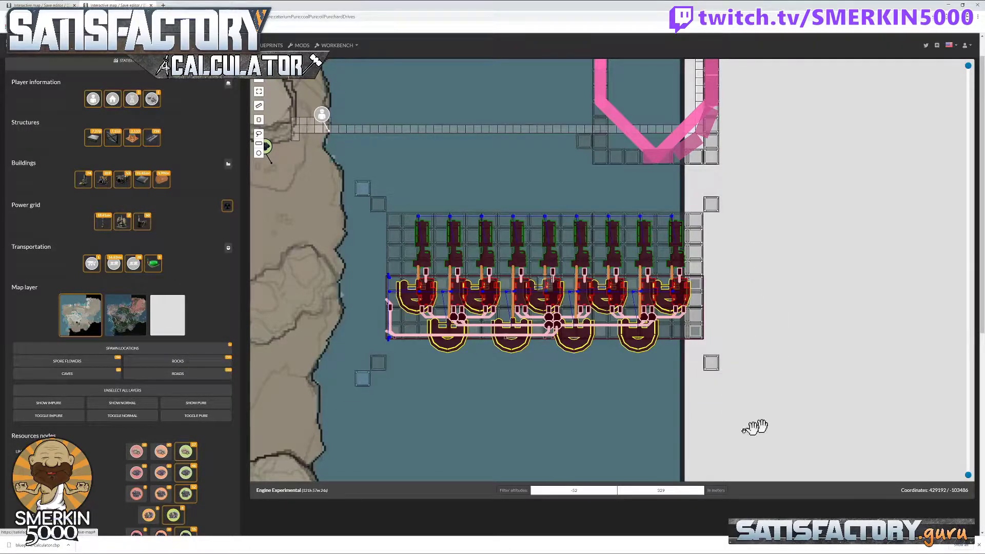
right_click(360, 379)
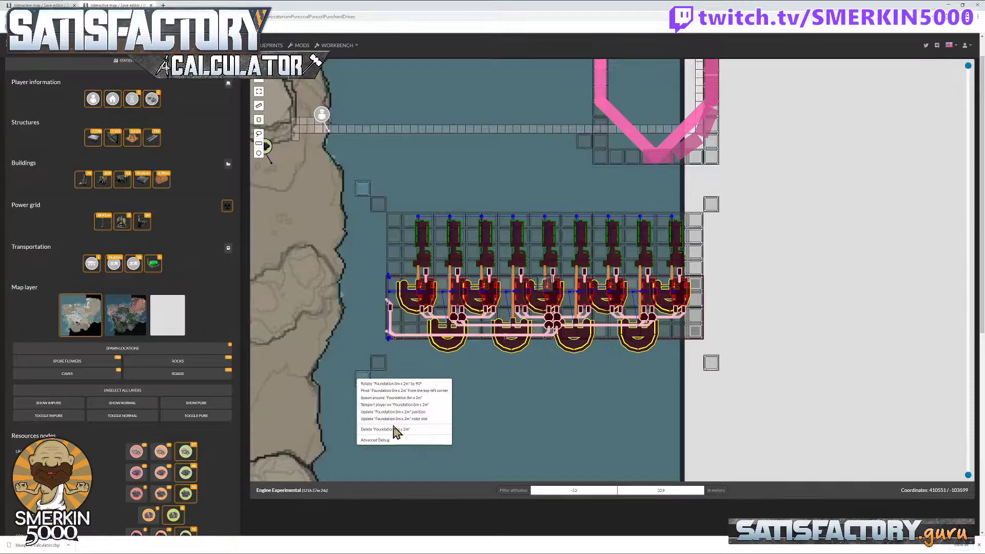
left_click(396, 430)
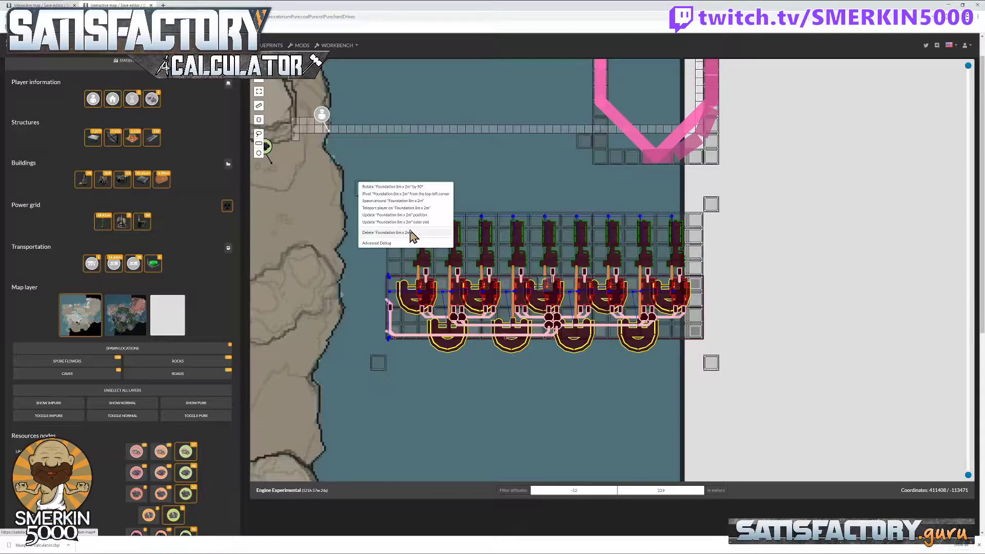
left_click(410, 233)
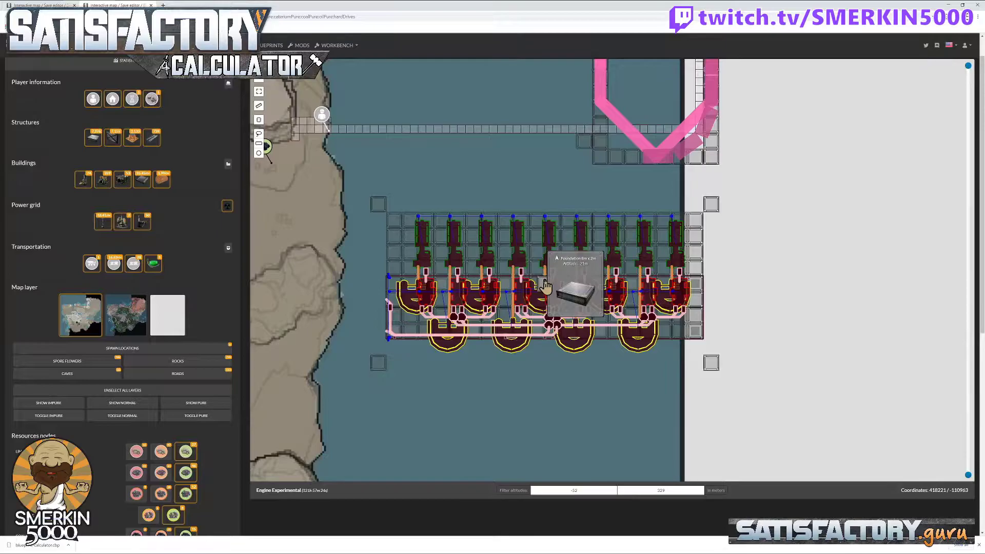
Assign a new colour slot swatch to one 8m x 2m foundation inside the plant
right_click(546, 287)
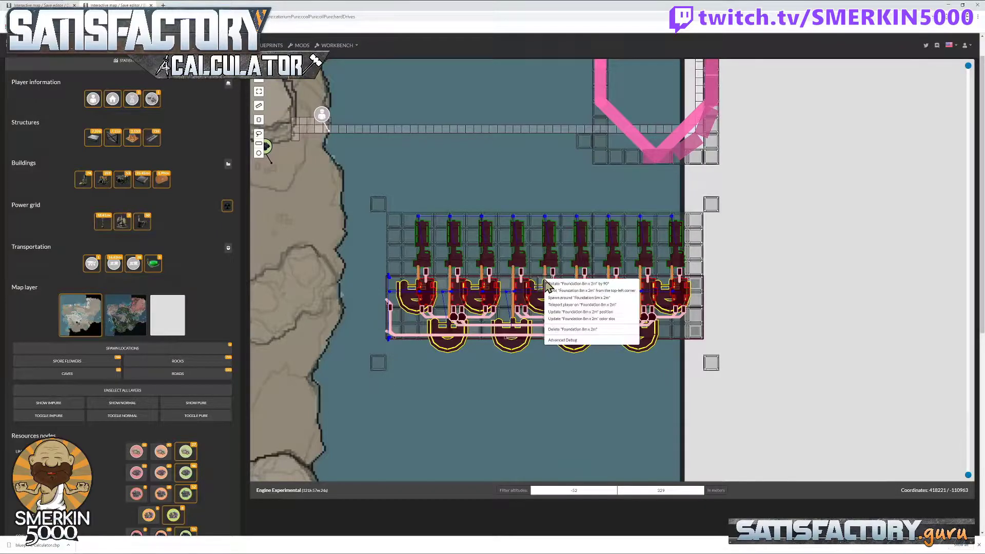
left_click(577, 318)
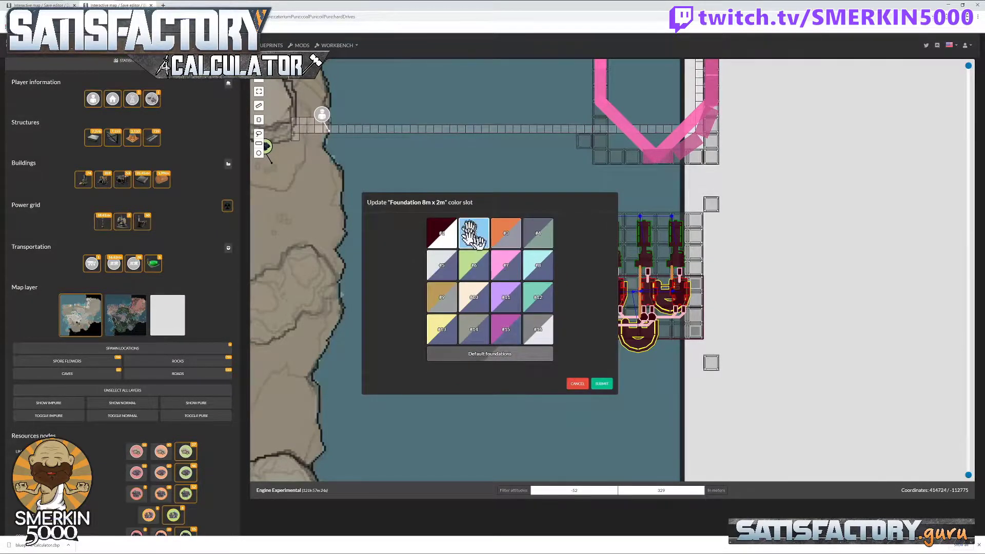
left_click(602, 384)
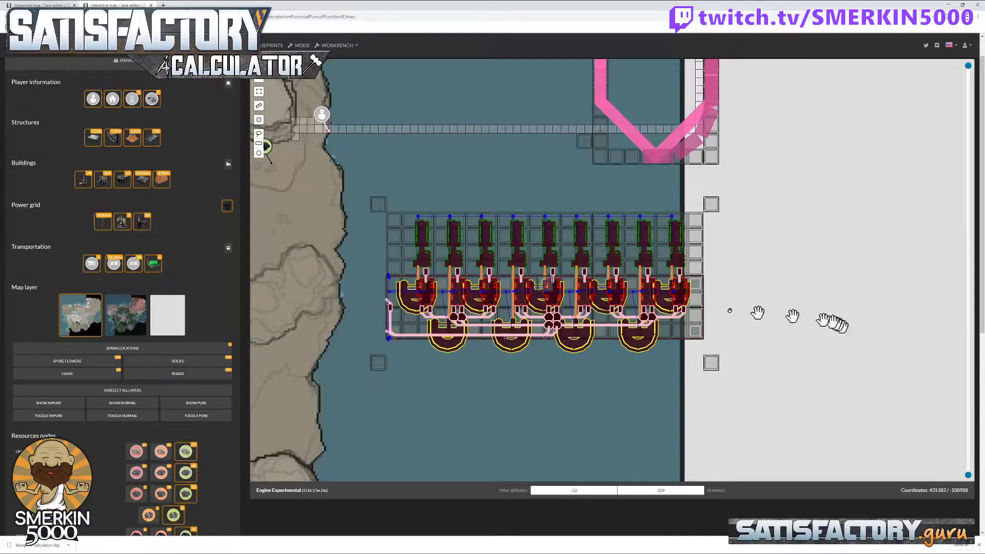
mouse_move(542, 281)
scroll(541, 282, "up", 2)
scroll(542, 281, "up", 3)
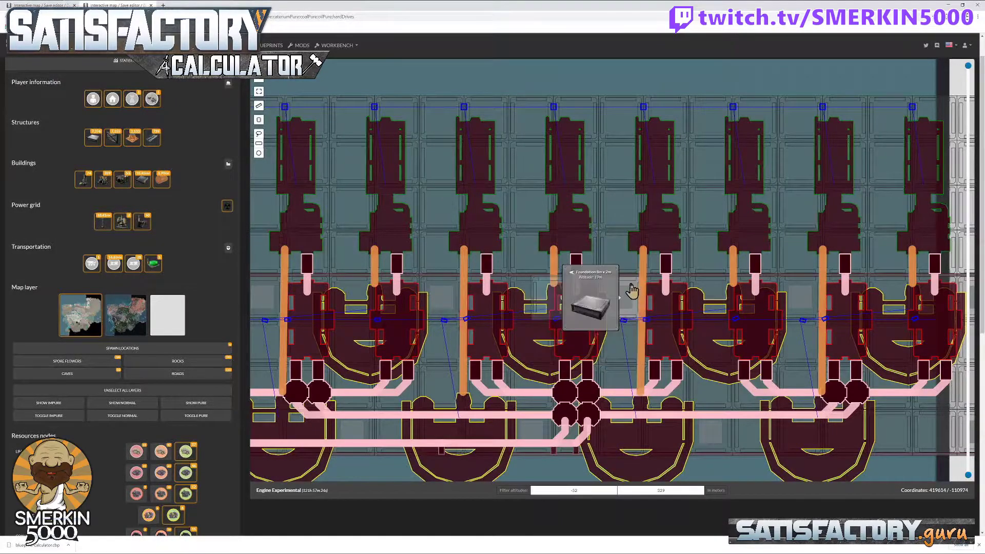
right_click(523, 293)
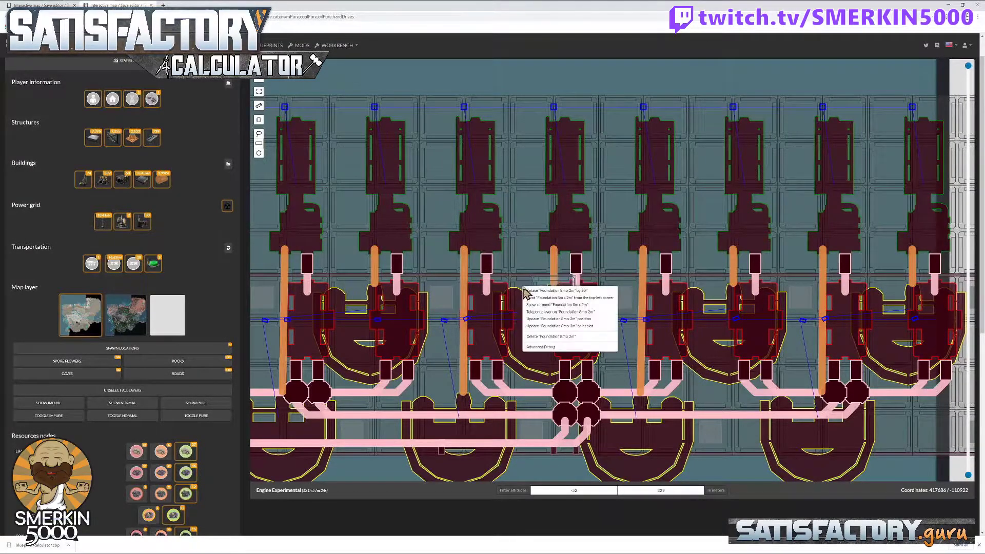
left_click(535, 326)
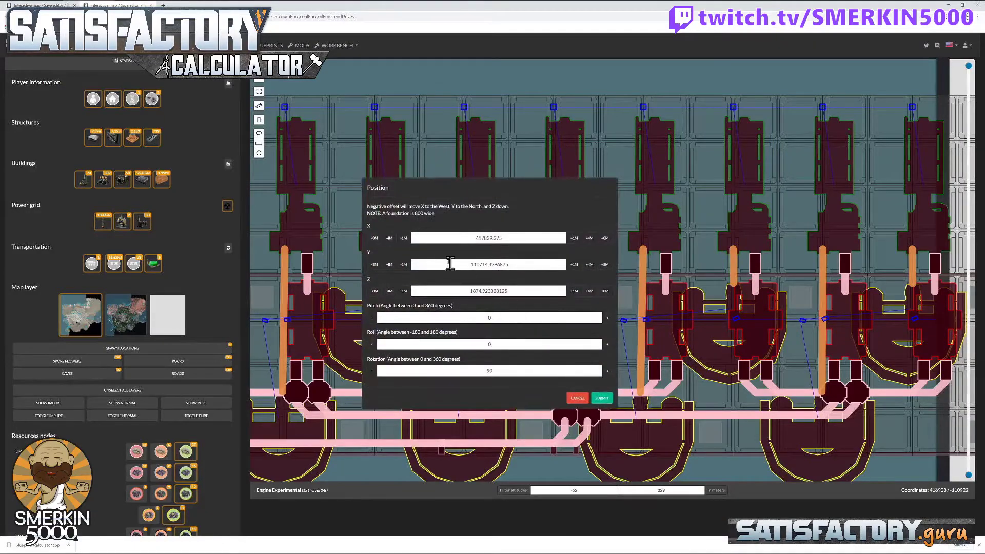
left_click_drag(423, 240, 461, 240)
left_click(482, 240)
left_click(575, 397)
right_click(542, 288)
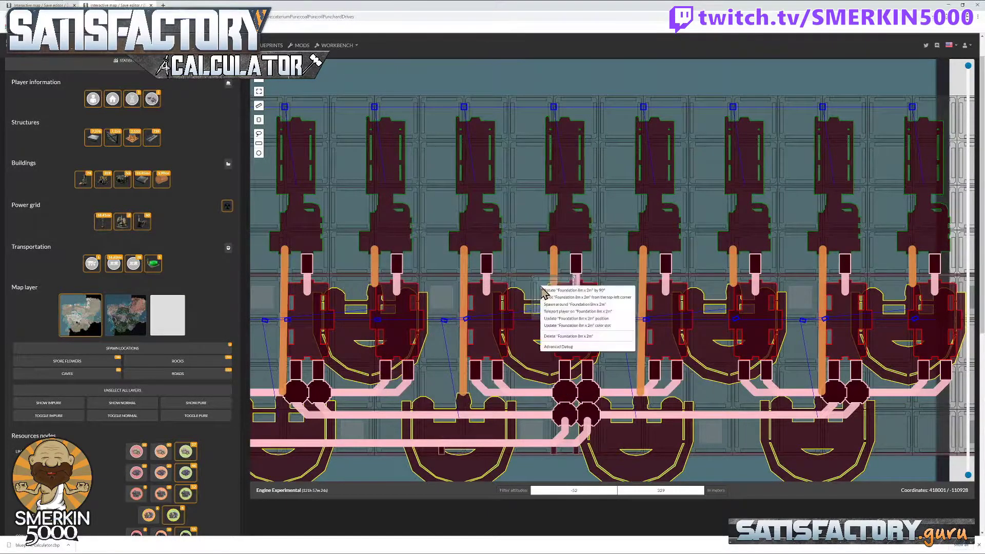
left_click(567, 319)
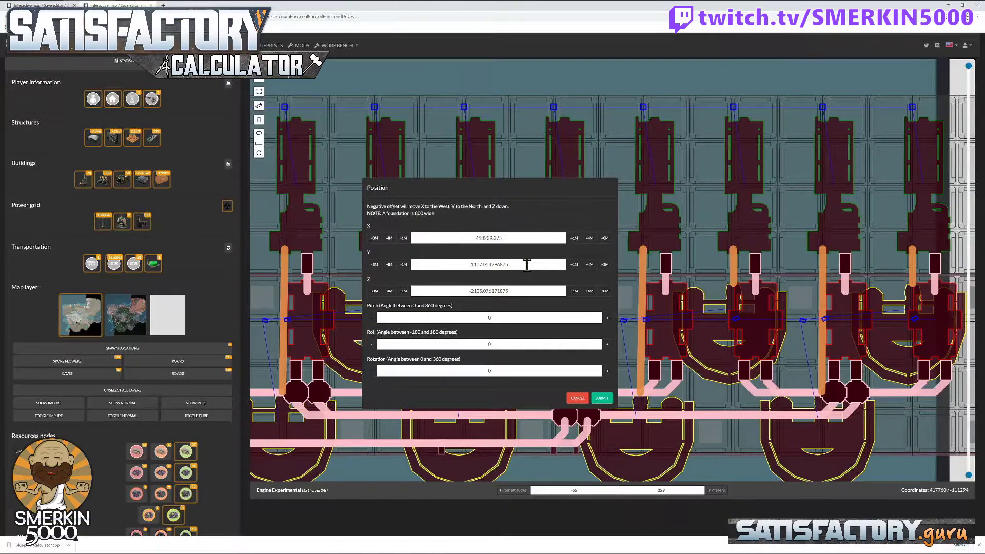
left_click(579, 398)
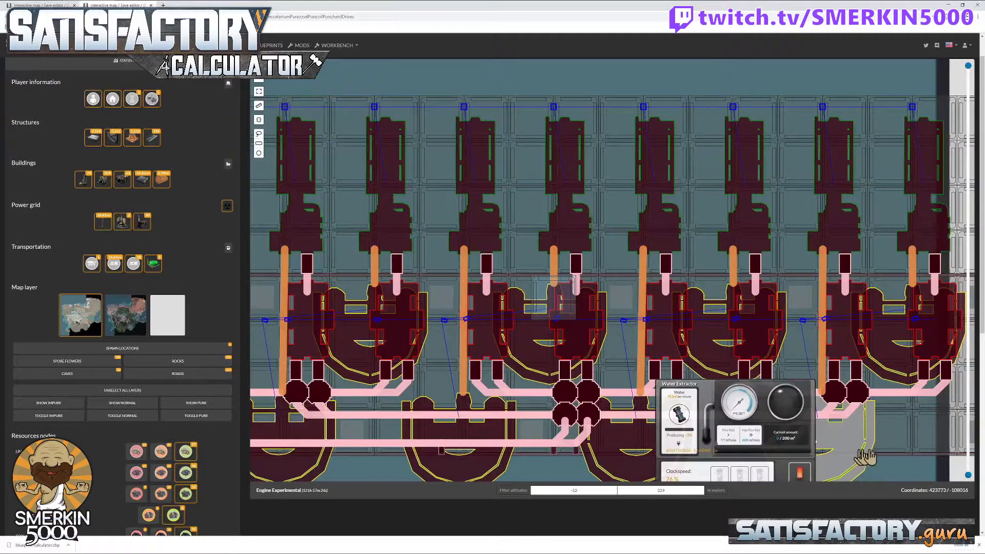
Zoom out and pan the map until the whole power plant block is centred
scroll(883, 465, "down", 2)
left_click_drag(882, 465, 845, 386)
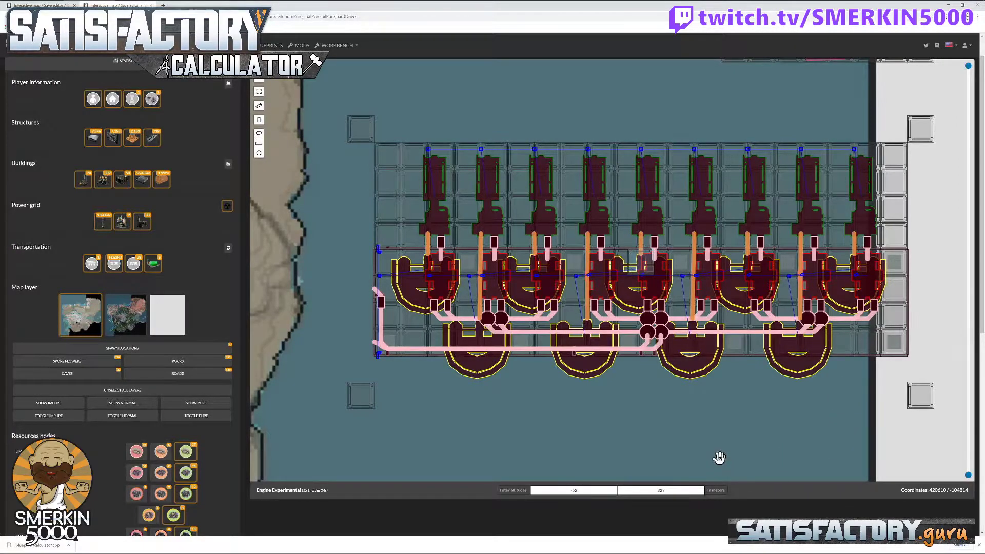
left_click_drag(717, 460, 715, 420)
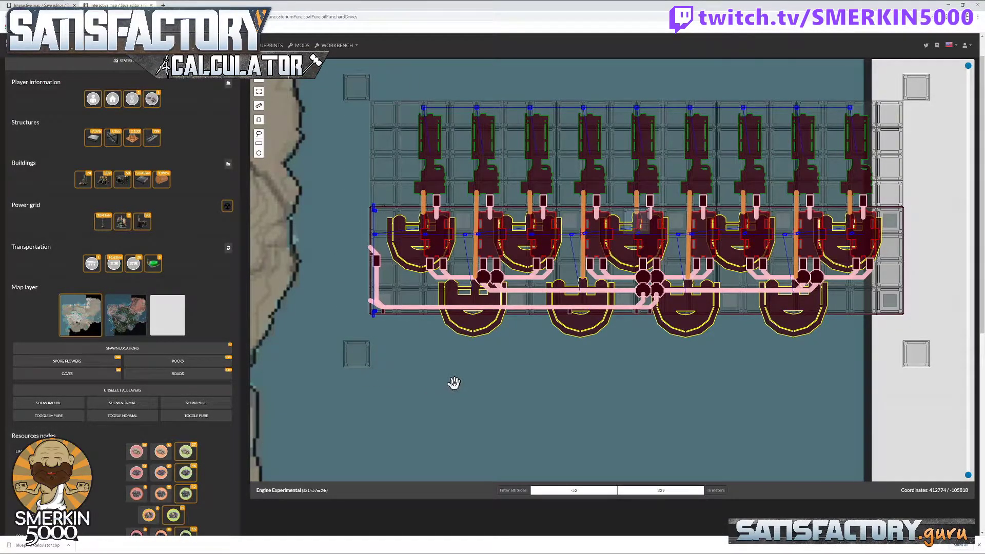
mouse_move(358, 362)
scroll(446, 378, "down", 2)
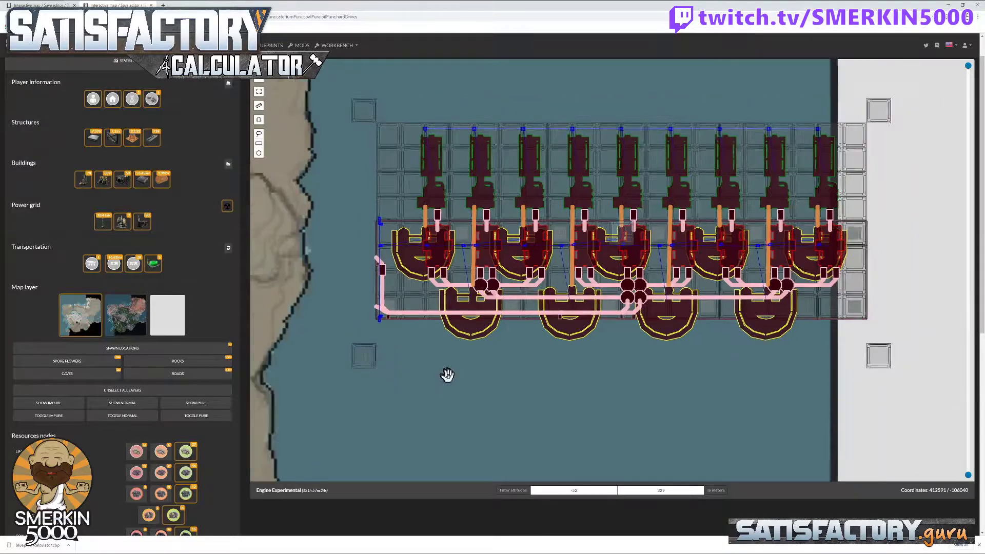
scroll(454, 383, "up", 2)
left_click_drag(460, 309, 460, 293)
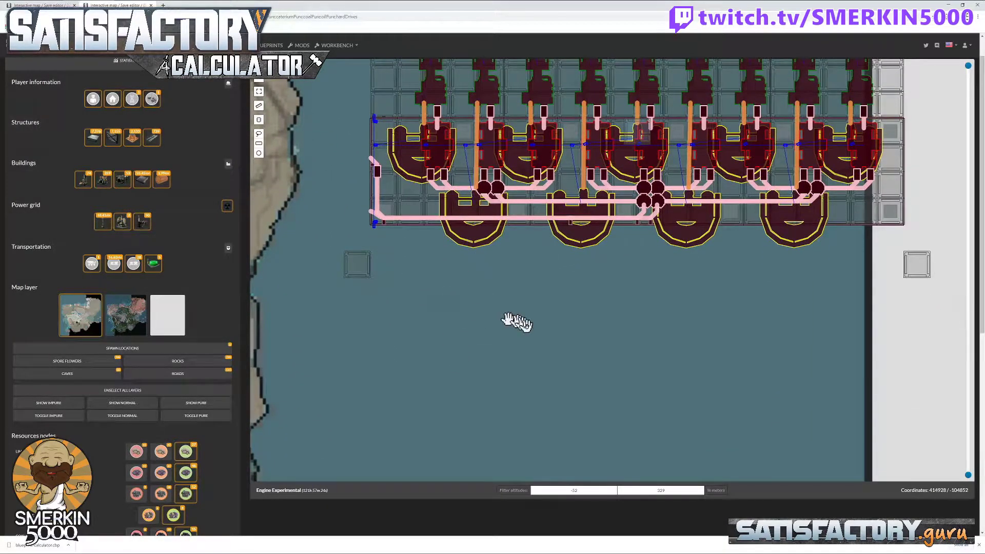
scroll(464, 344, "up", 1)
scroll(556, 349, "down", 1)
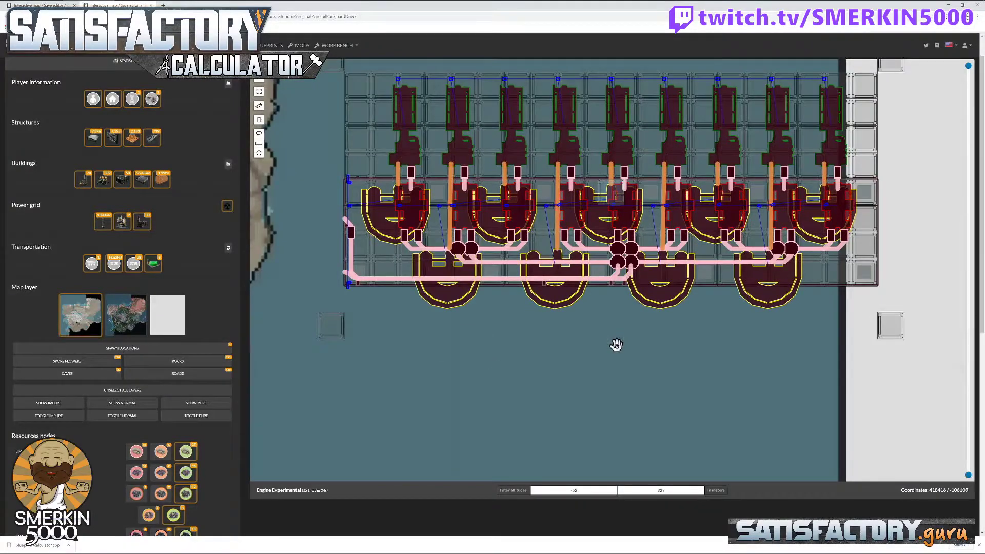
left_click_drag(615, 410, 616, 441)
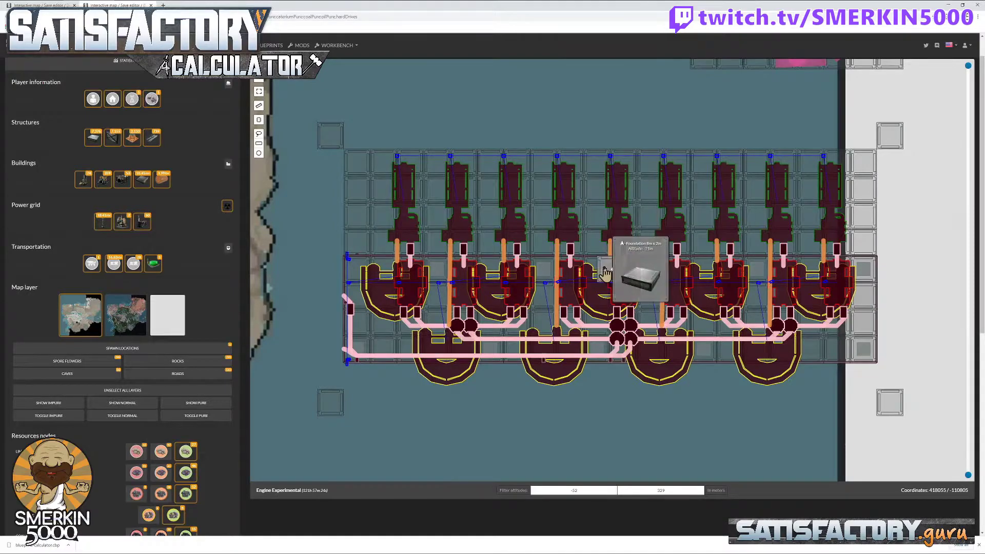
Offset the engine group's Y position from −110714.43 to −109914.43, shifting it south
left_click_drag(605, 273, 600, 155)
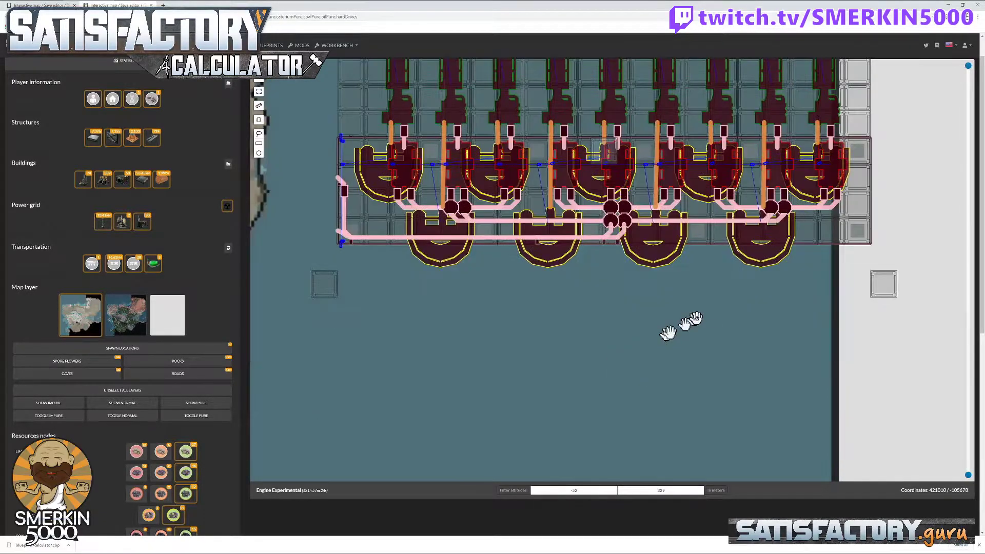
right_click(598, 146)
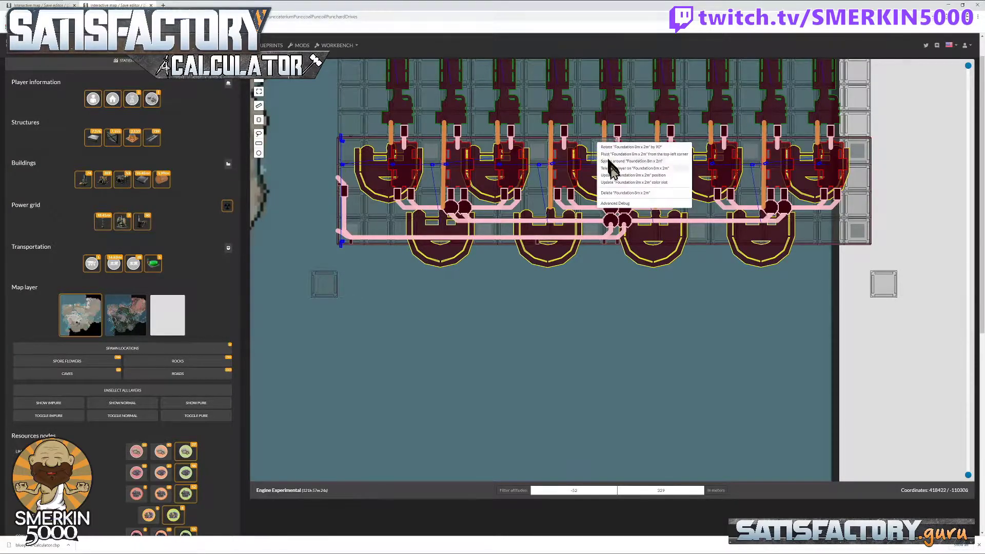
left_click(611, 174)
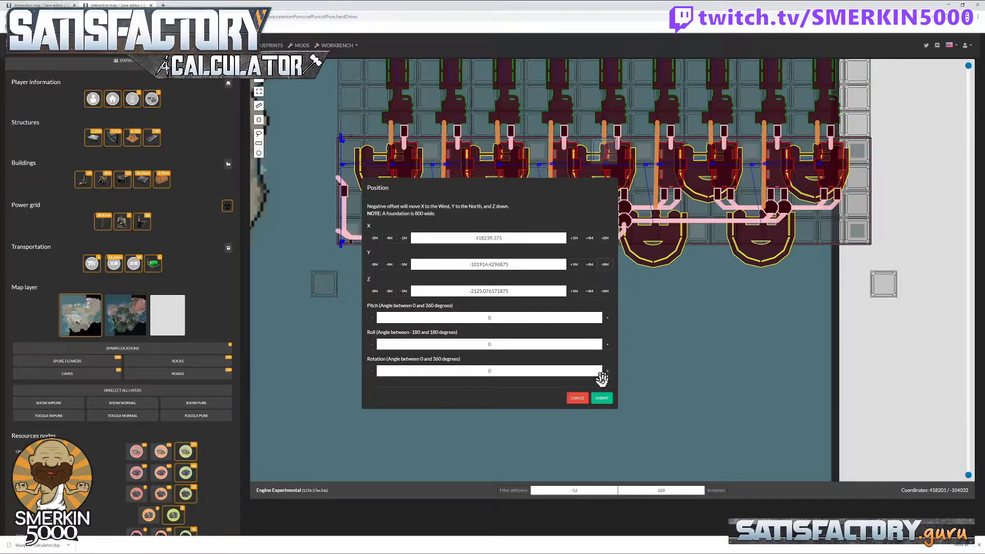
left_click(602, 399)
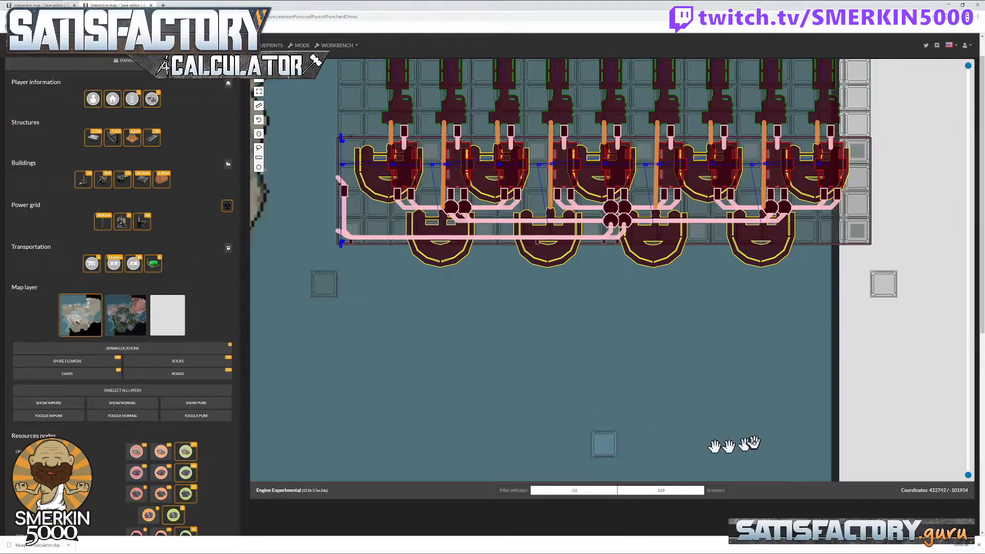
Paste the 751 copied items around the lone foundation south of the block with zero offset
scroll(726, 440, "down", 3)
left_click_drag(752, 440, 708, 288)
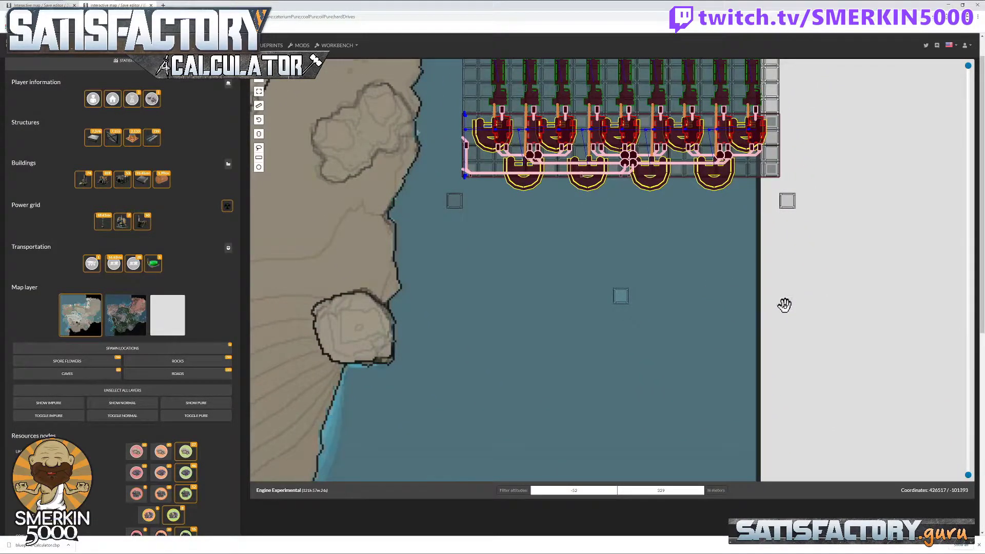
scroll(785, 304, "down", 2)
left_click_drag(785, 303, 714, 306)
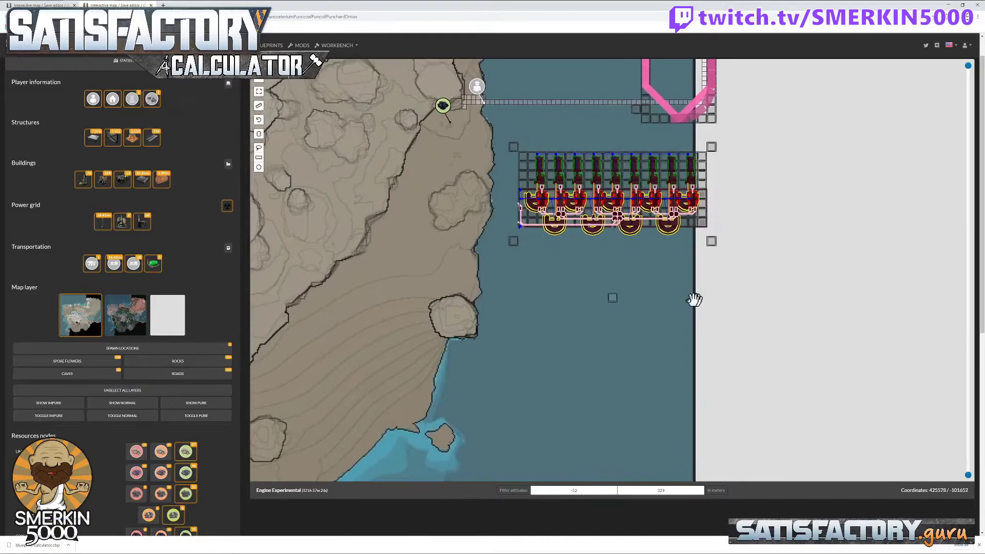
right_click(613, 298)
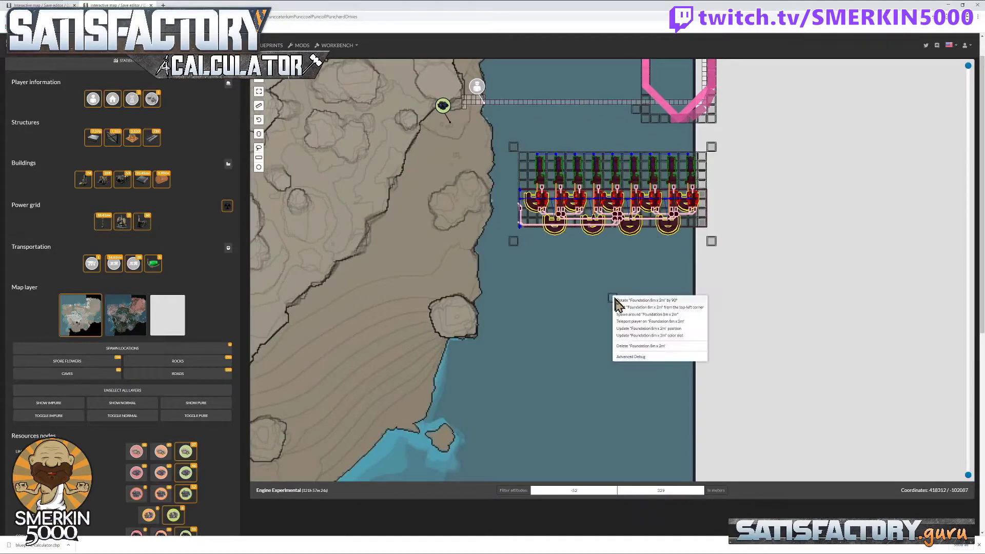
left_click(645, 315)
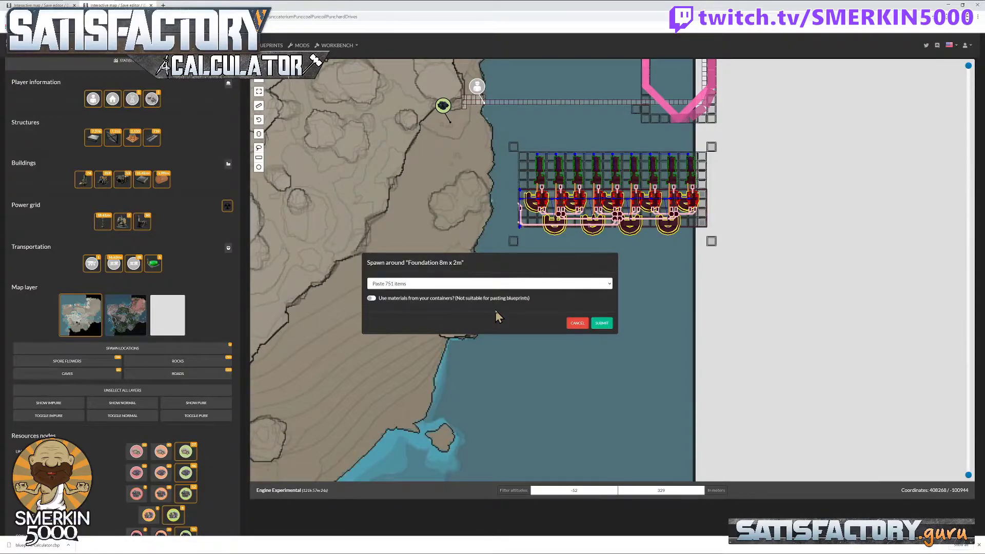
left_click(602, 325)
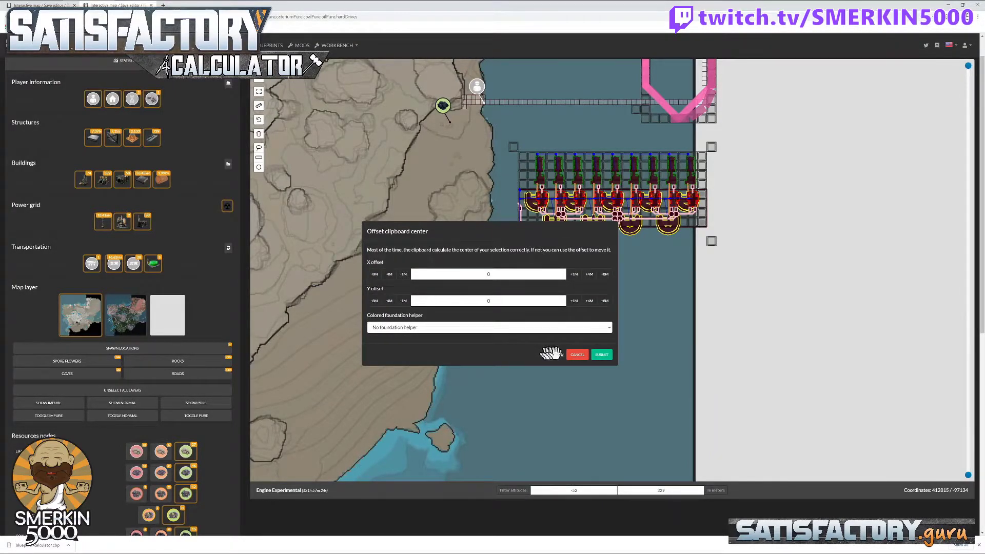
left_click(601, 354)
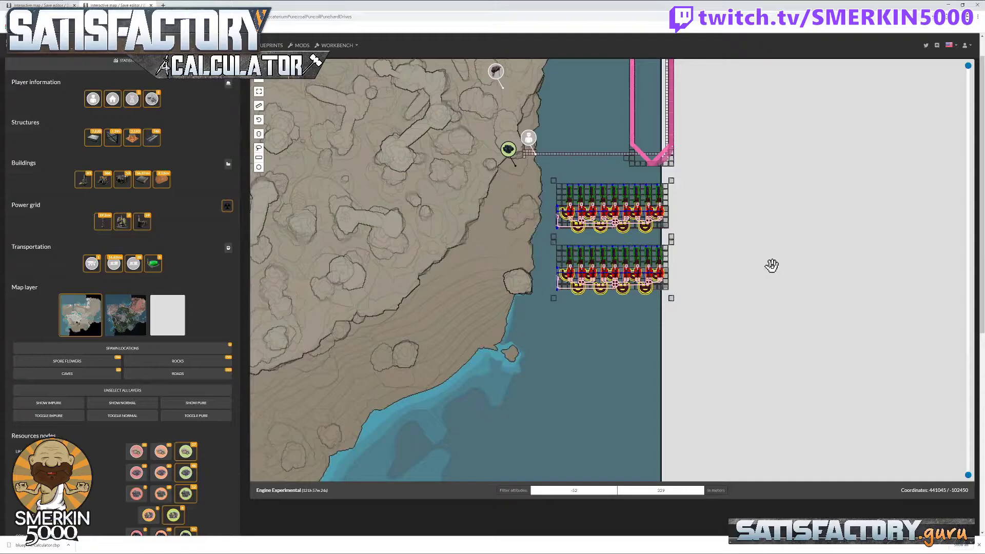
Undo the pasted copy and adjust the lone foundation's position
left_click(258, 121)
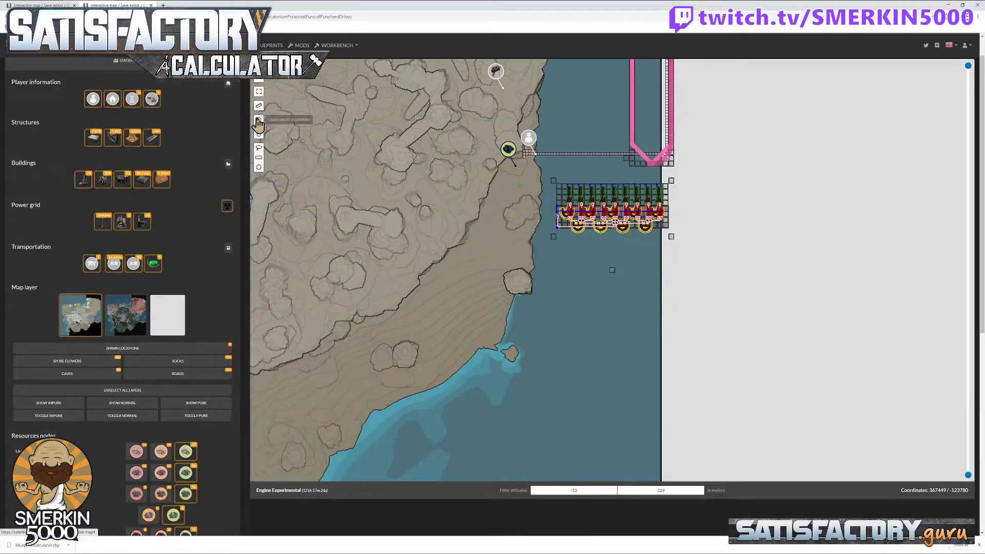
right_click(612, 269)
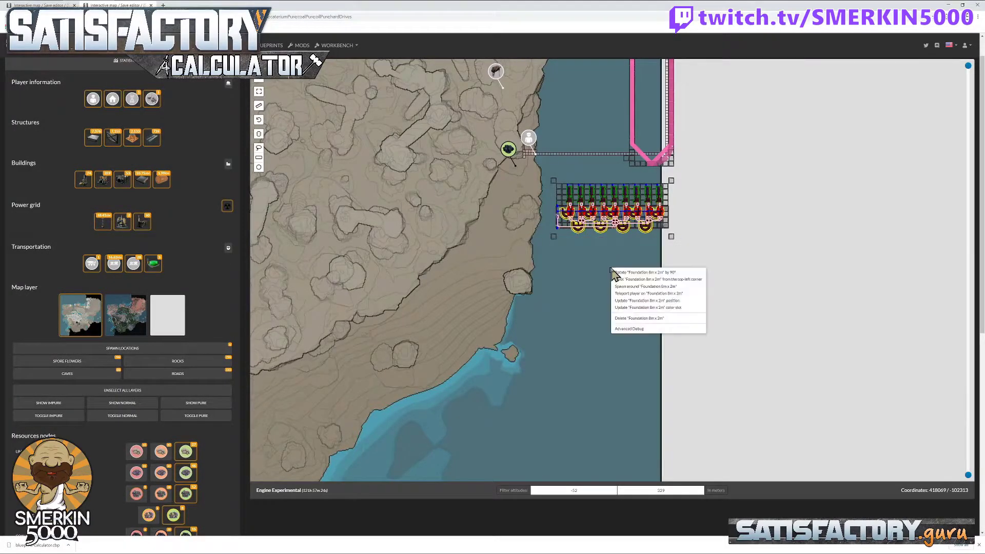
left_click(647, 301)
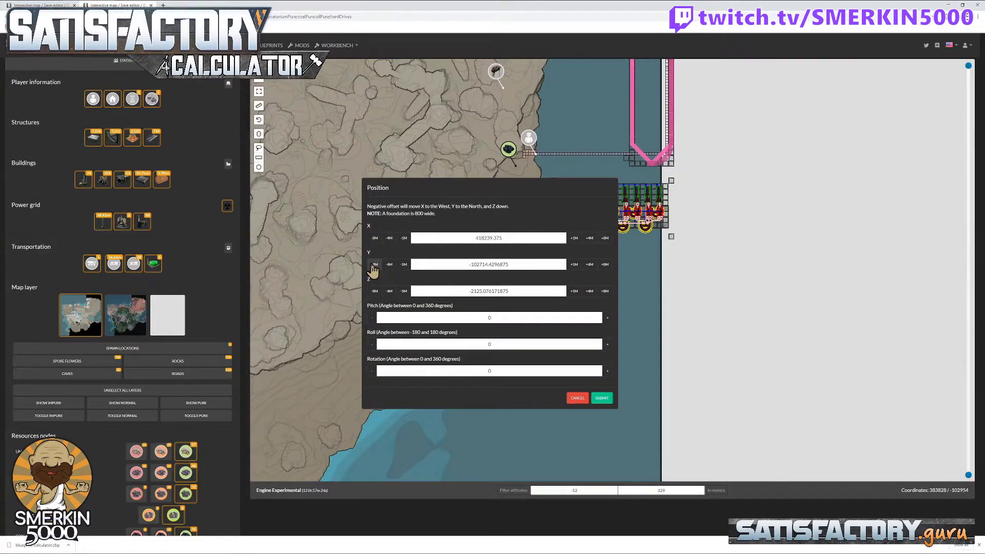
left_click(605, 400)
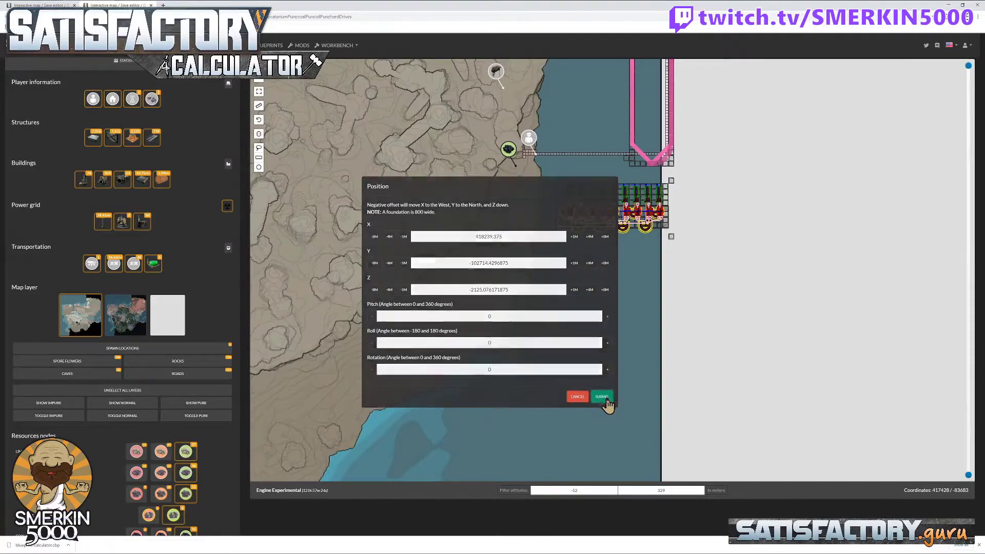
Paste the 751-item copy again around that foundation, keeping X/Y offsets at 0
right_click(613, 266)
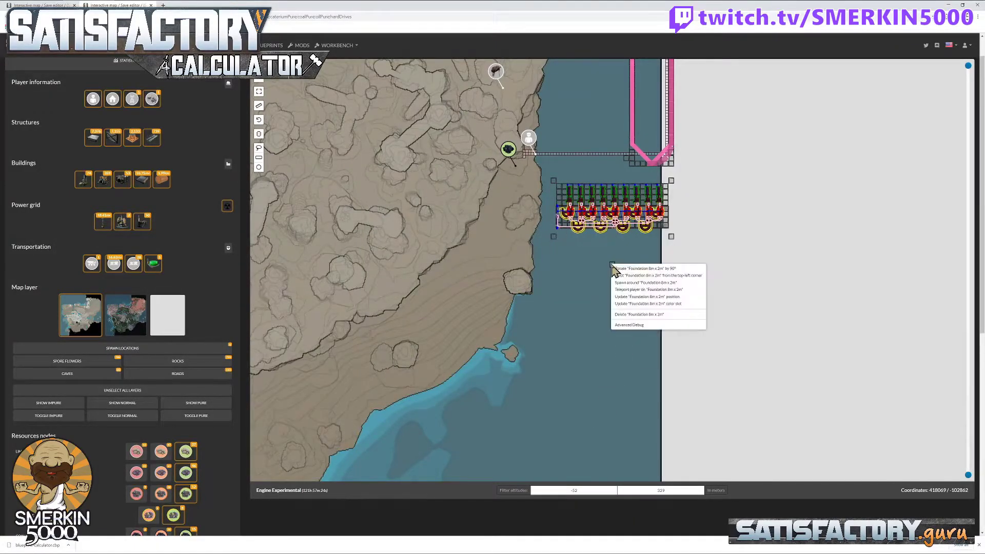
left_click(633, 282)
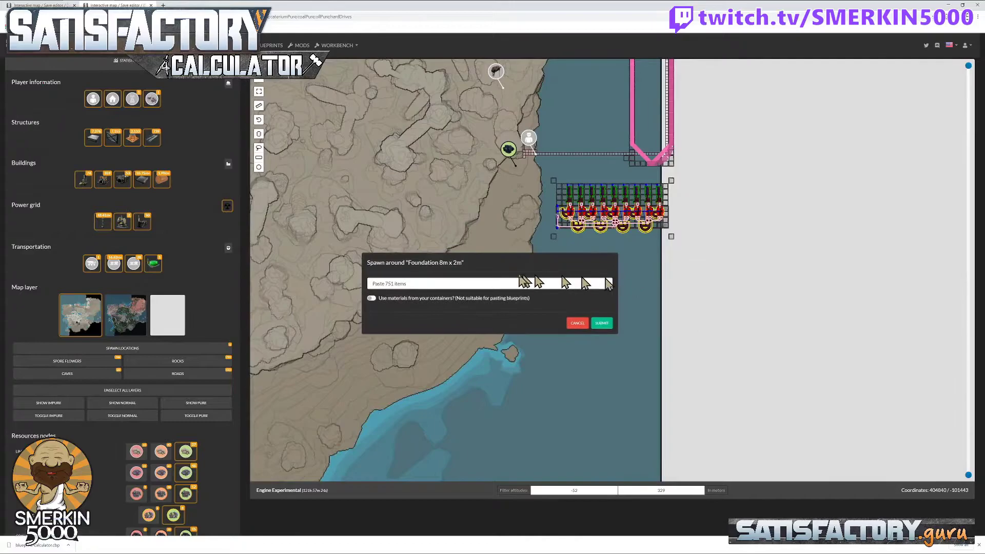
left_click(602, 324)
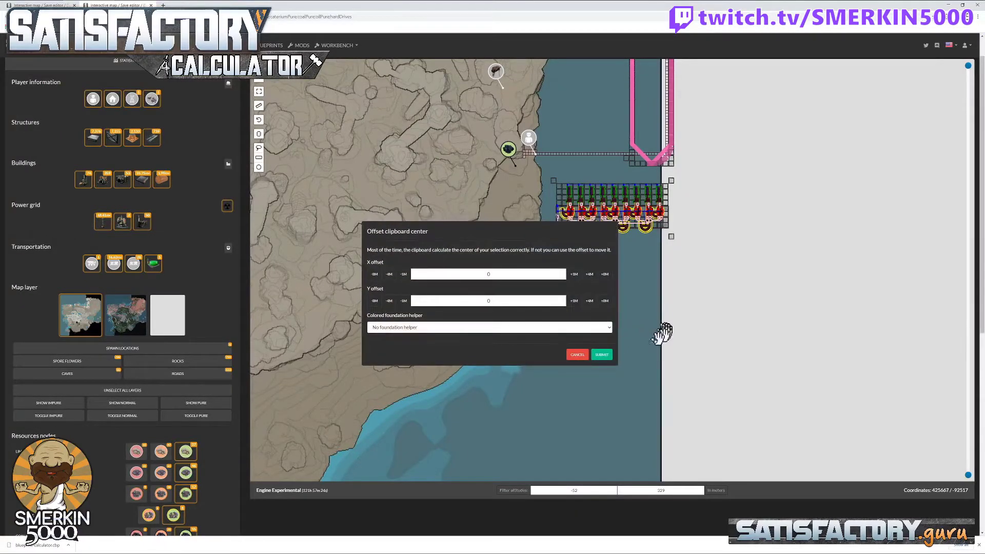
left_click(603, 356)
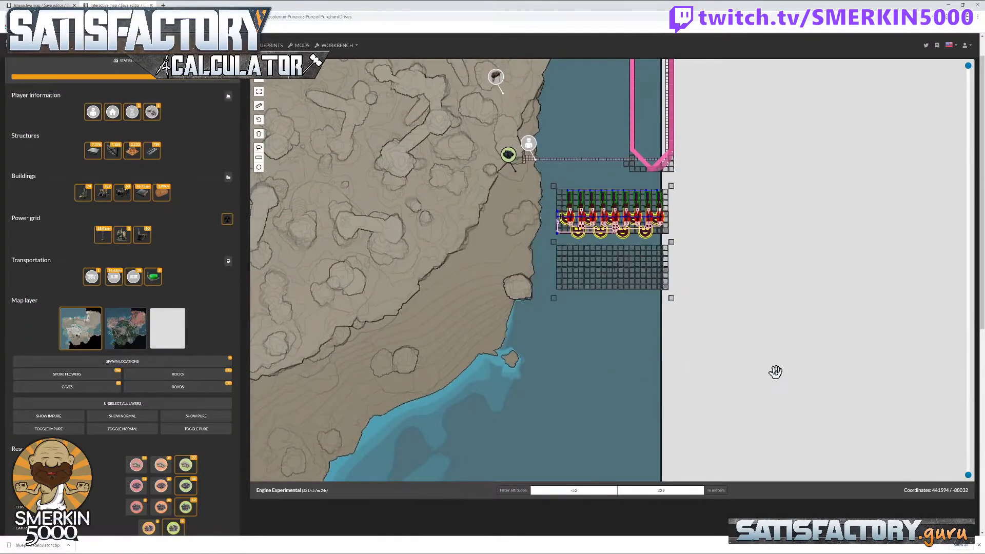
scroll(725, 265, "up", 1)
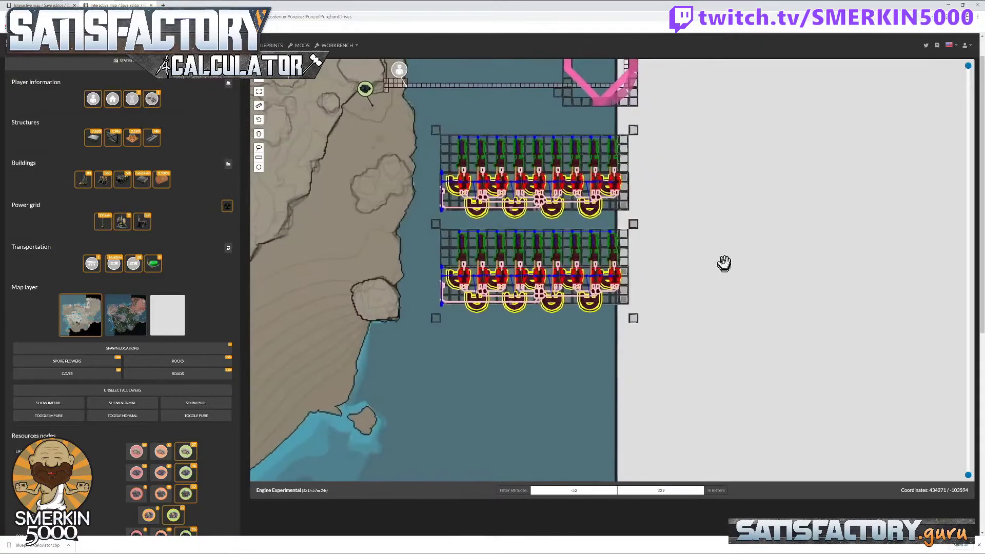
scroll(655, 214, "up", 1)
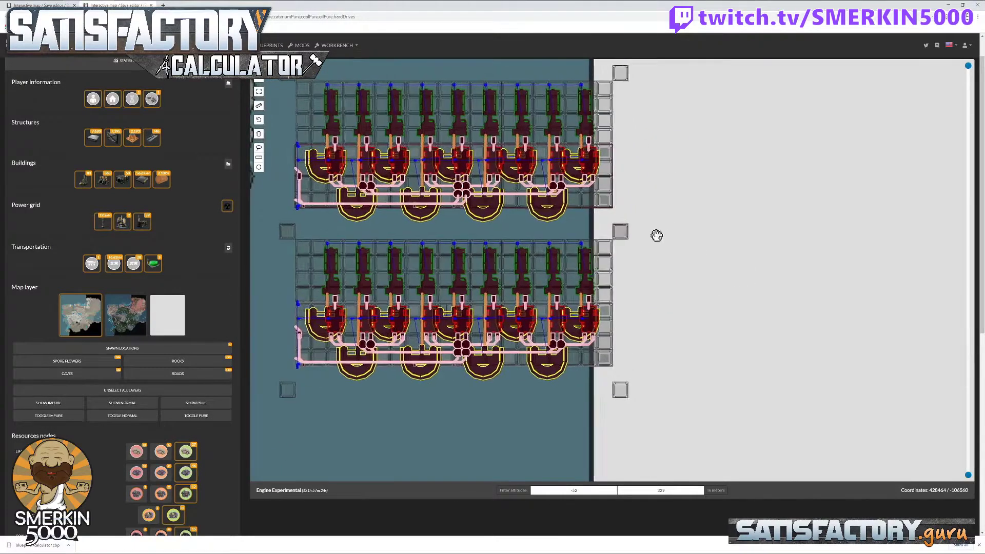
left_click_drag(657, 236, 693, 263)
scroll(649, 255, "up", 1)
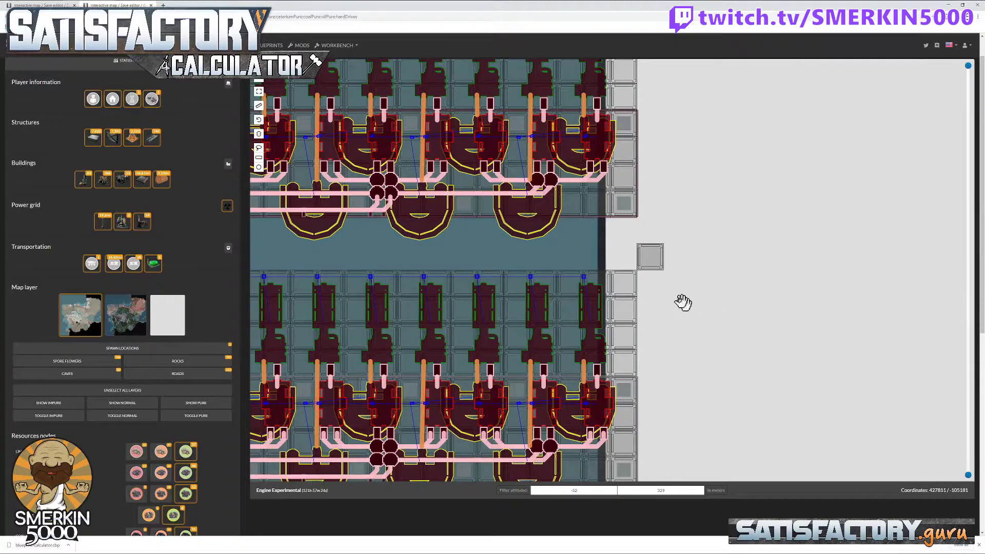
mouse_move(656, 265)
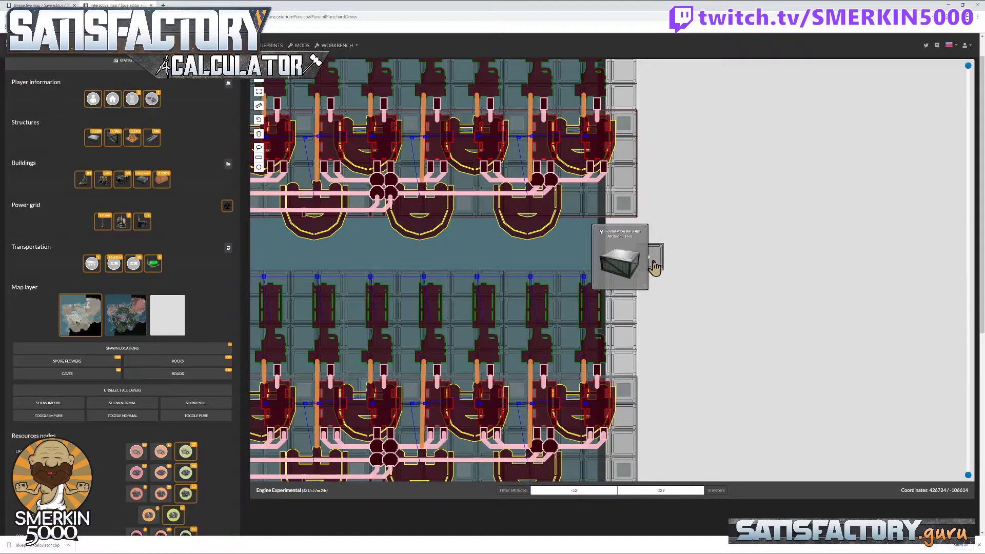
scroll(687, 296, "down", 2)
left_click_drag(701, 337, 759, 311)
scroll(753, 330, "down", 2)
scroll(759, 297, "up", 2)
mouse_move(637, 313)
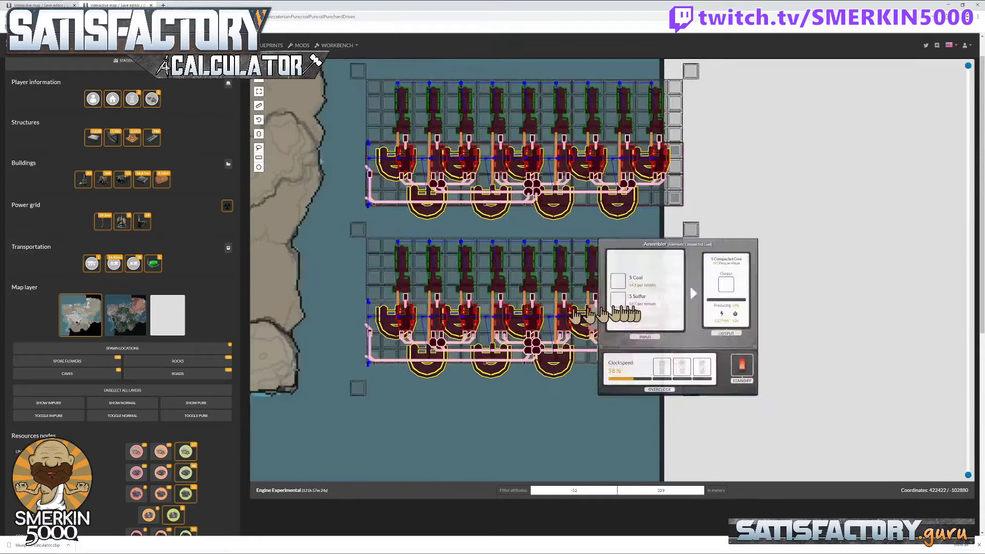
mouse_move(523, 312)
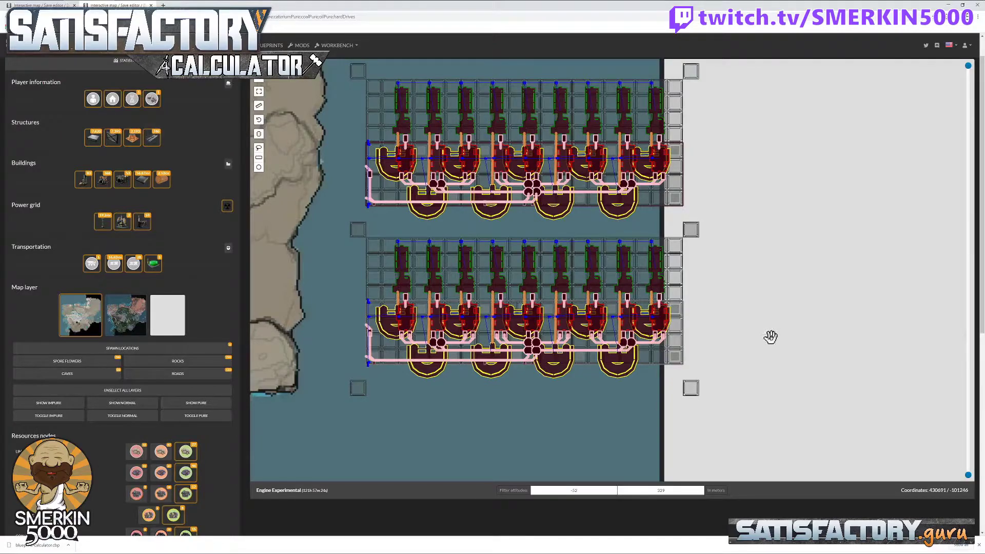
left_click_drag(769, 337, 751, 286)
scroll(763, 202, "down", 1)
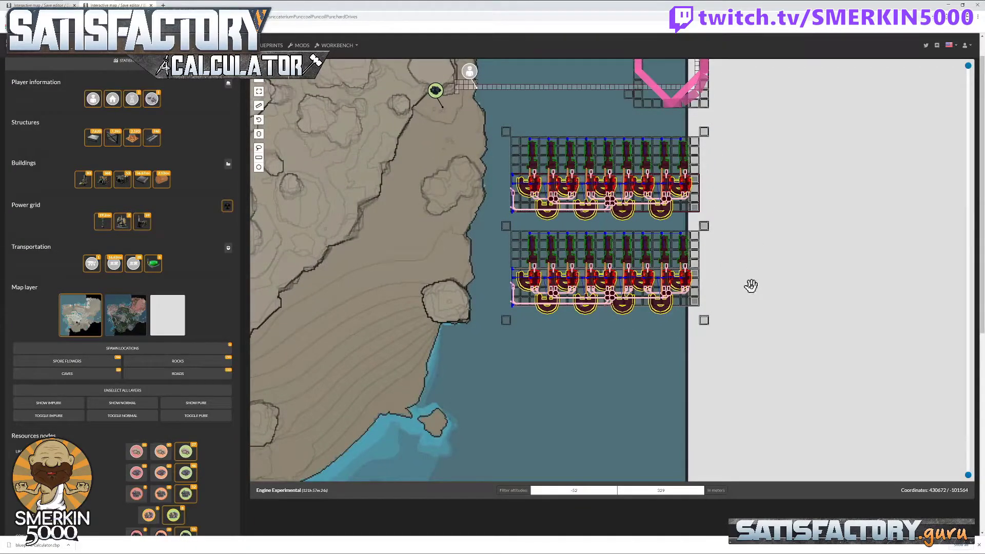
left_click_drag(769, 280, 760, 297)
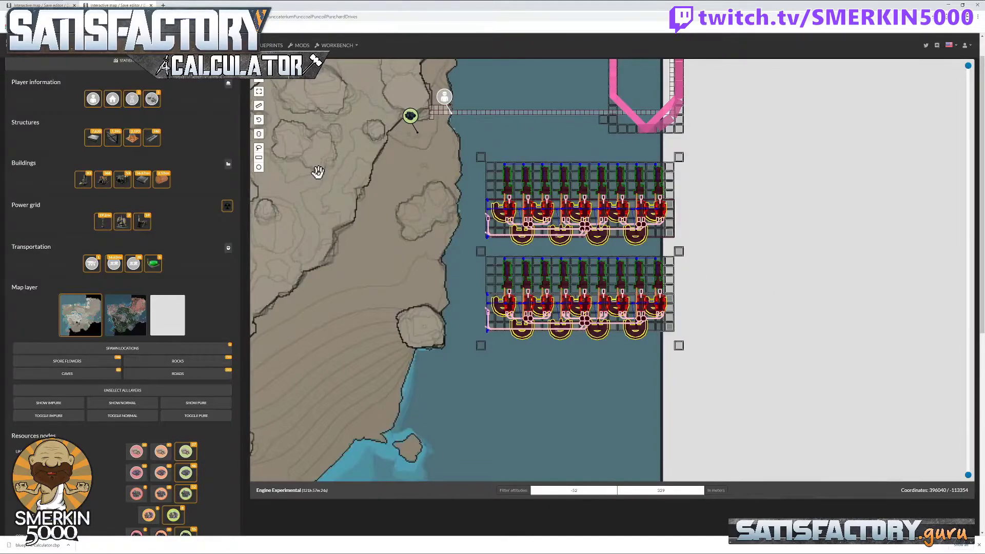
scroll(218, 97, "up", 1)
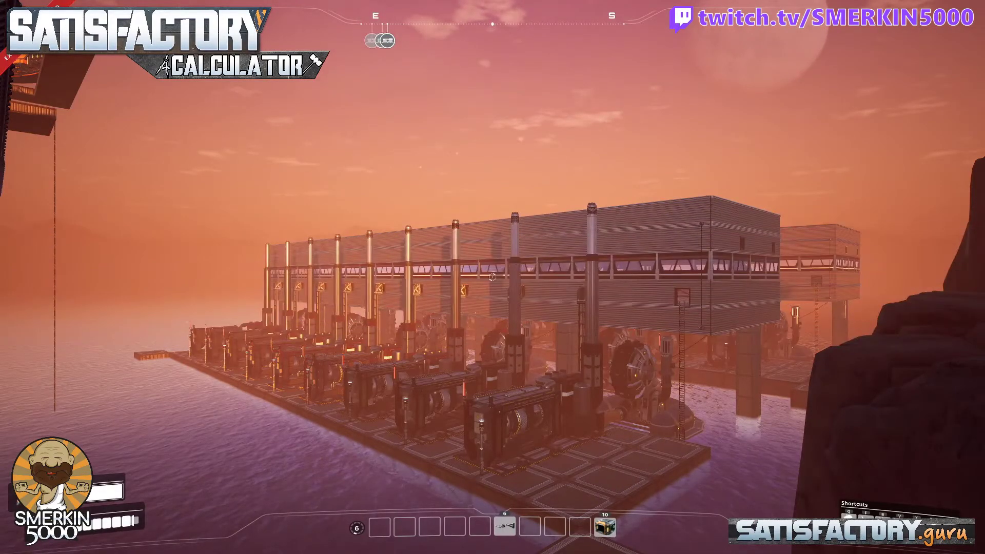
In-game, walk over the rock ledge down to the pasted platform by the water
key("w")
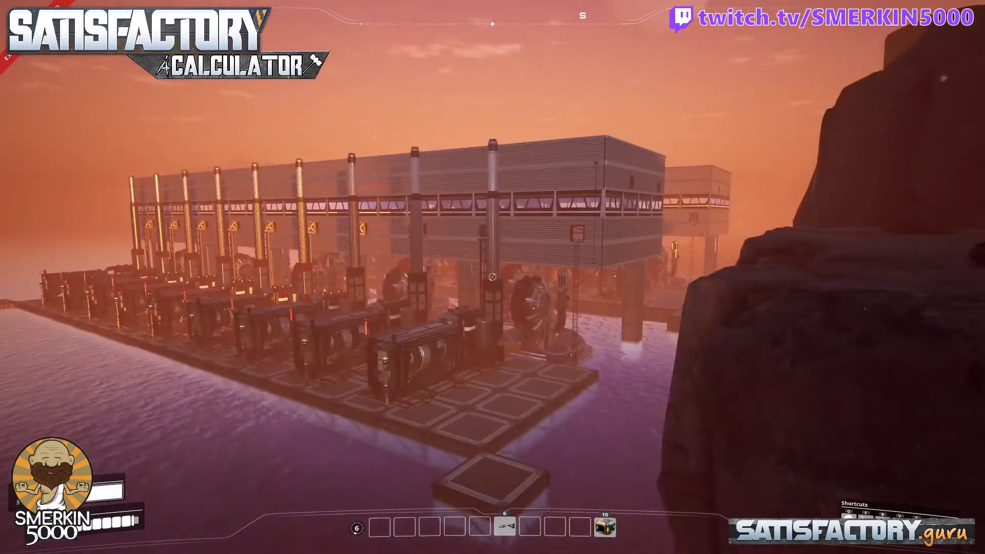
key("space")
key("w")
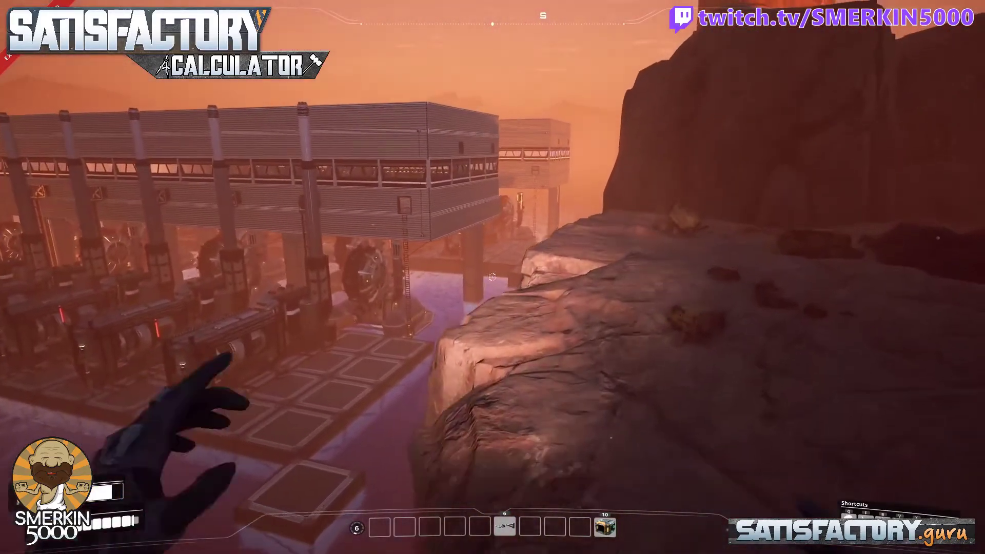
key("w")
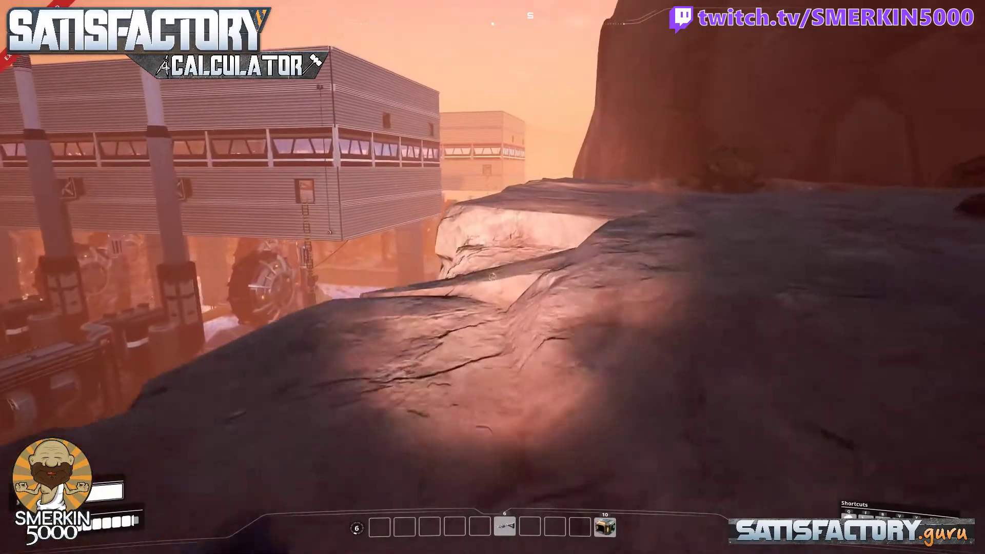
key("w")
key("space")
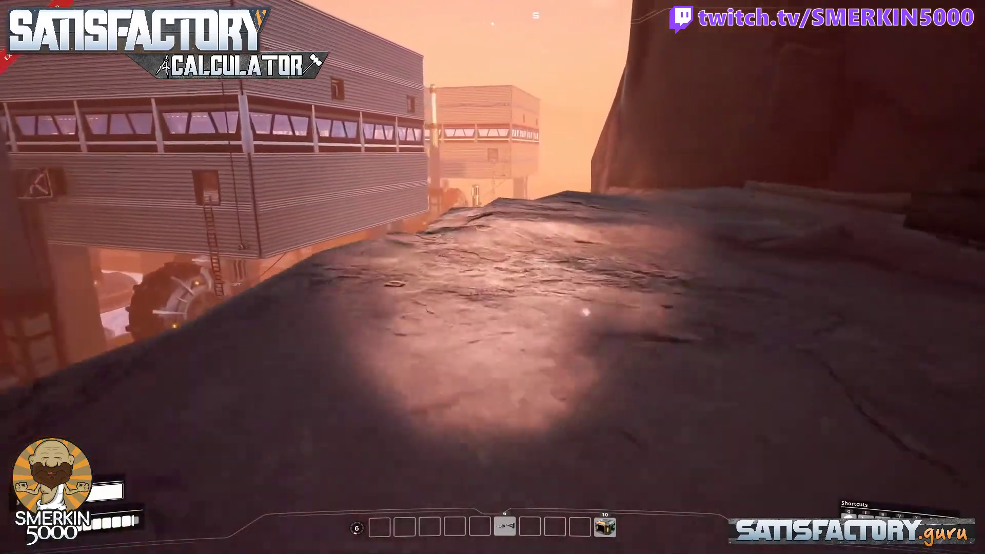
key("w")
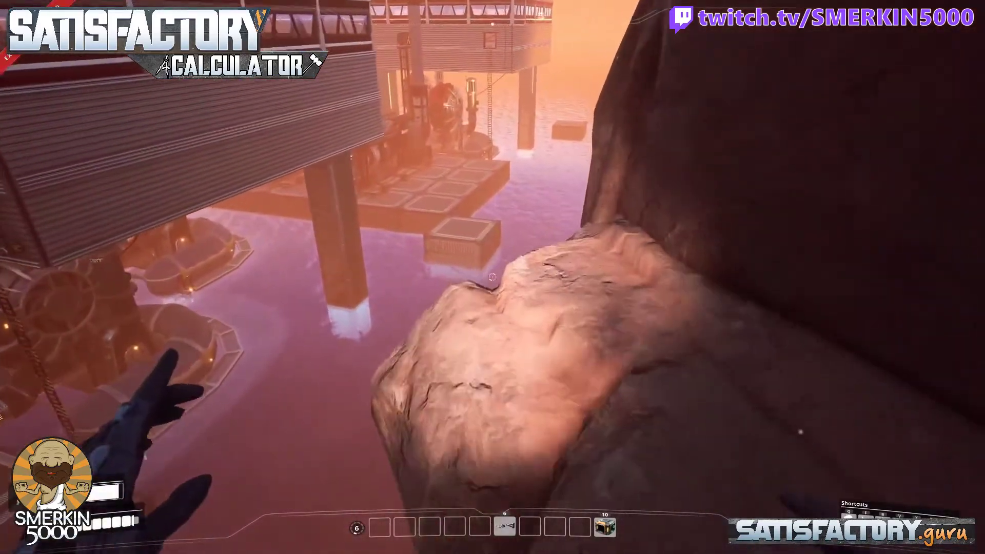
key("w")
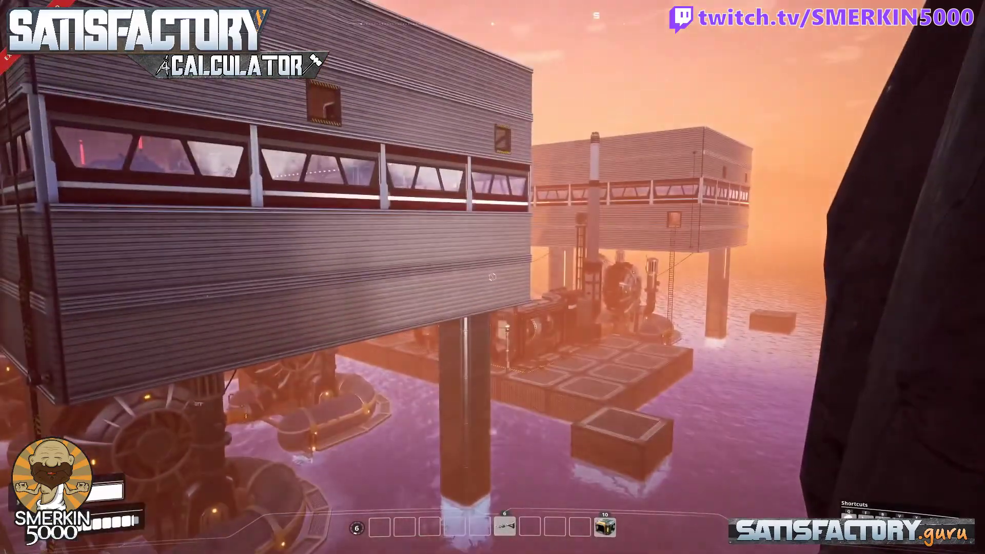
key("w")
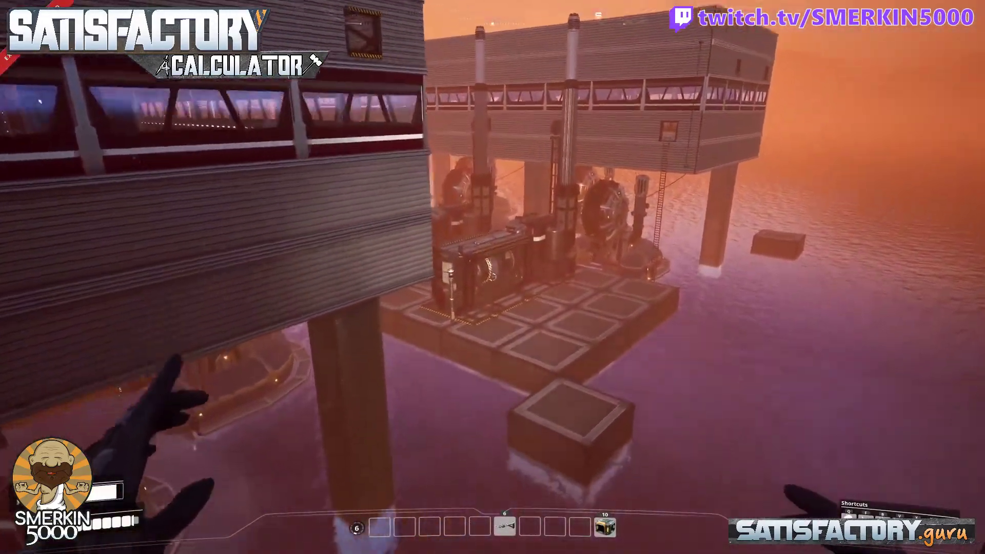
key("w")
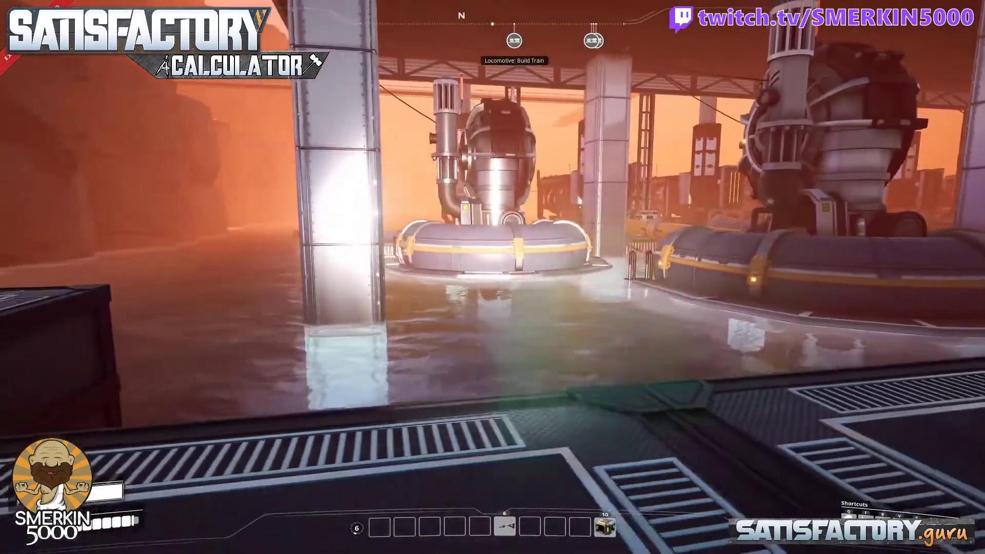
key("w")
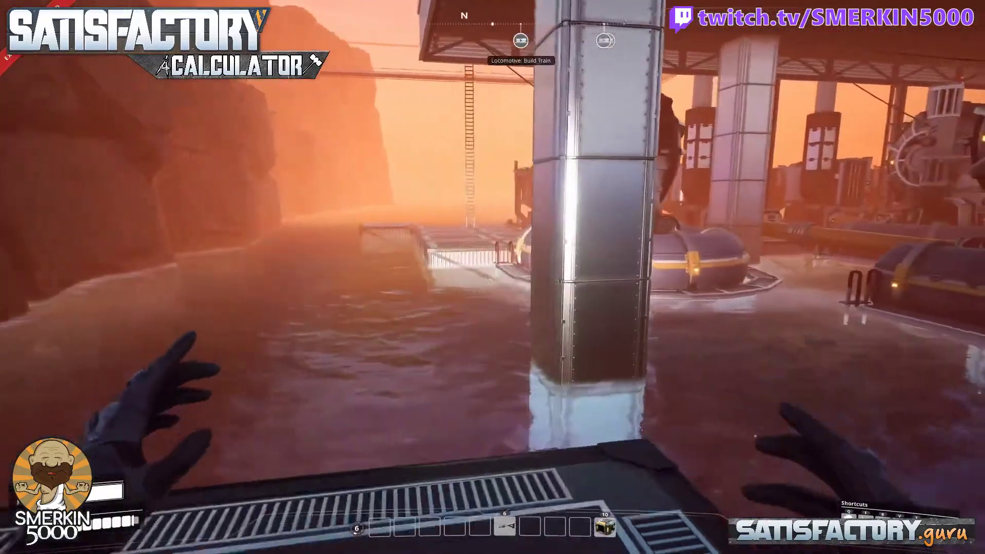
key("w")
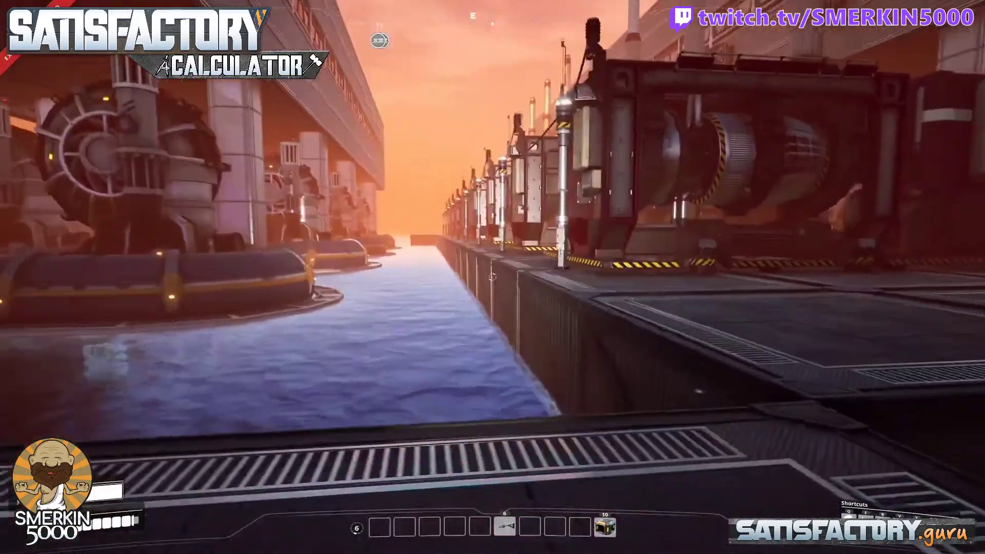
Build Foundation 8m x 2m pieces in the water by the platform, then return to the map
key("f")
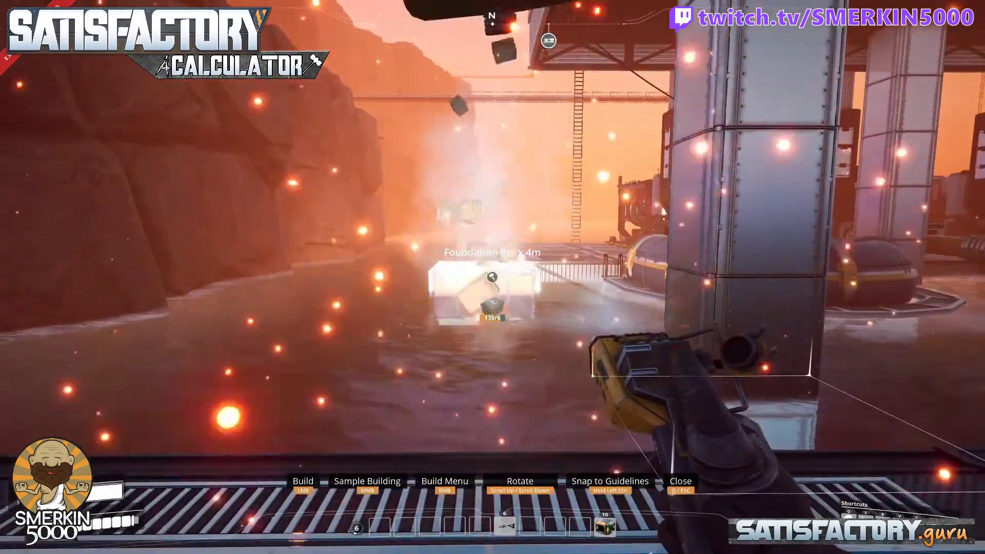
left_click(492, 277)
left_click(492, 277)
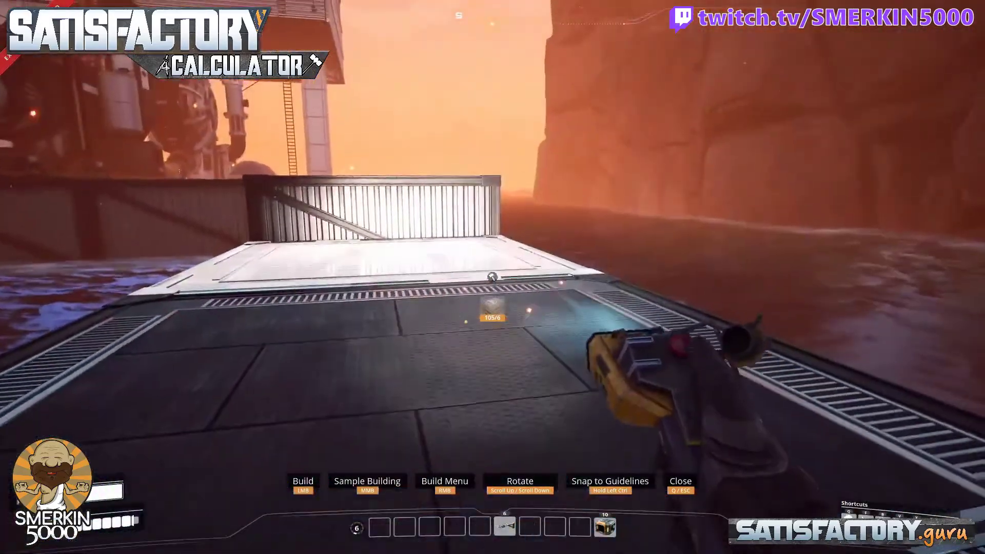
left_click(492, 277)
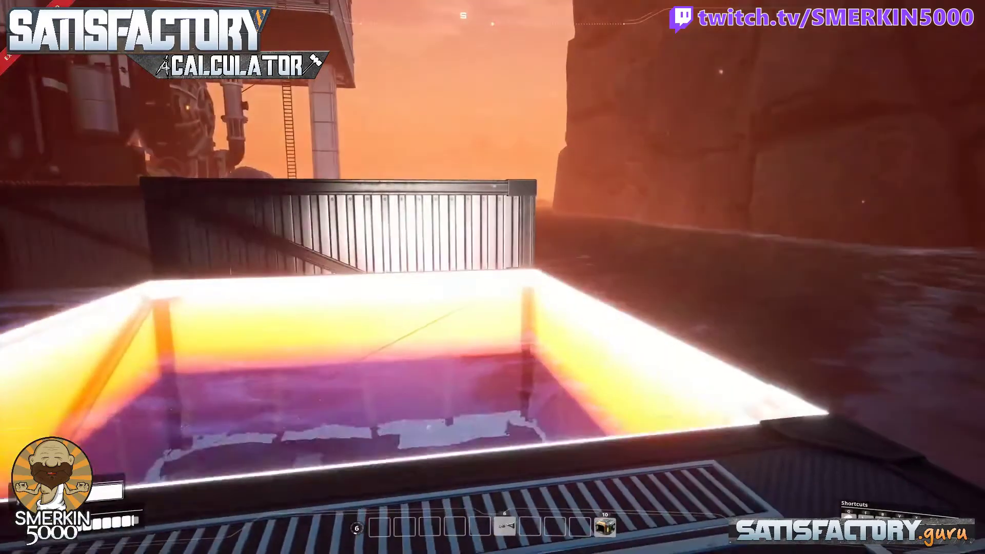
right_click(493, 277)
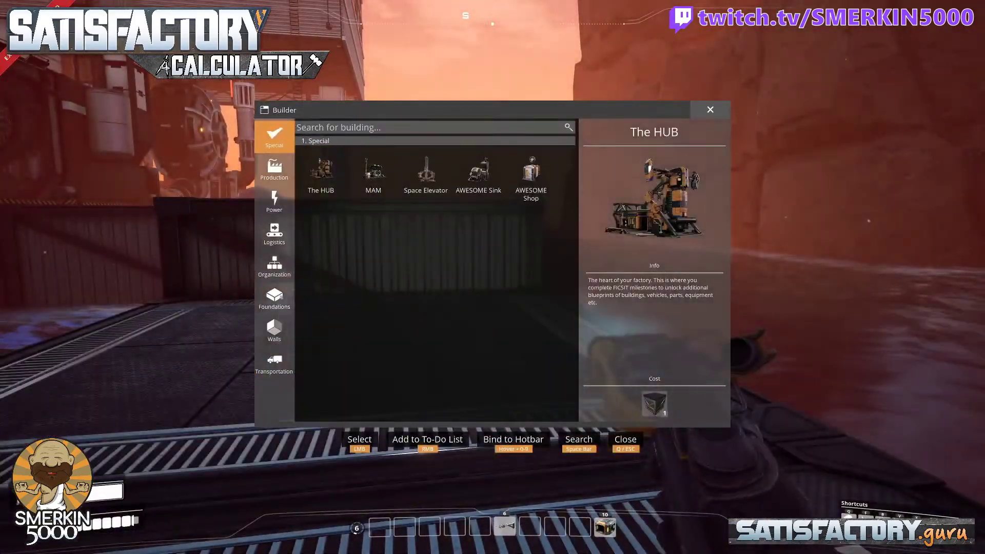
left_click(275, 297)
left_click(363, 182)
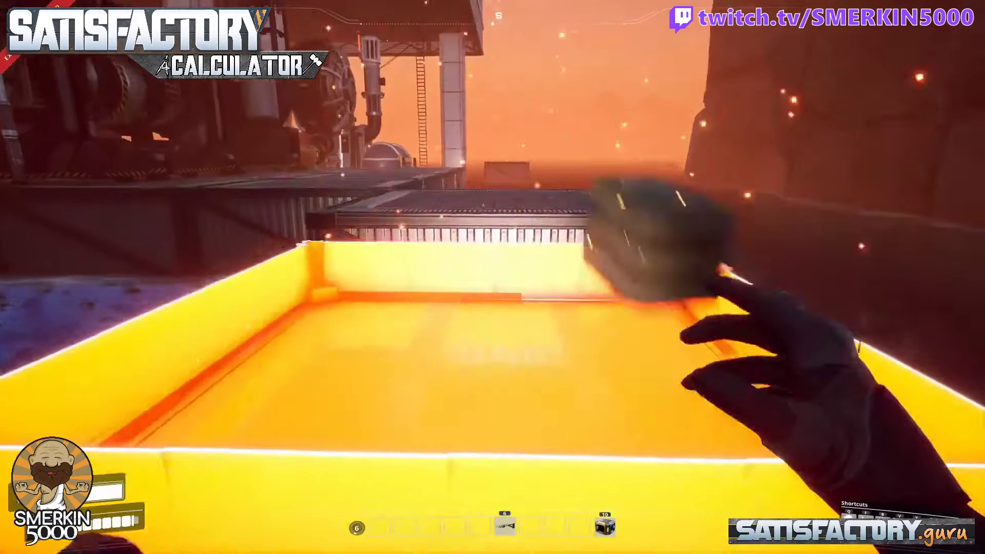
left_click(493, 277)
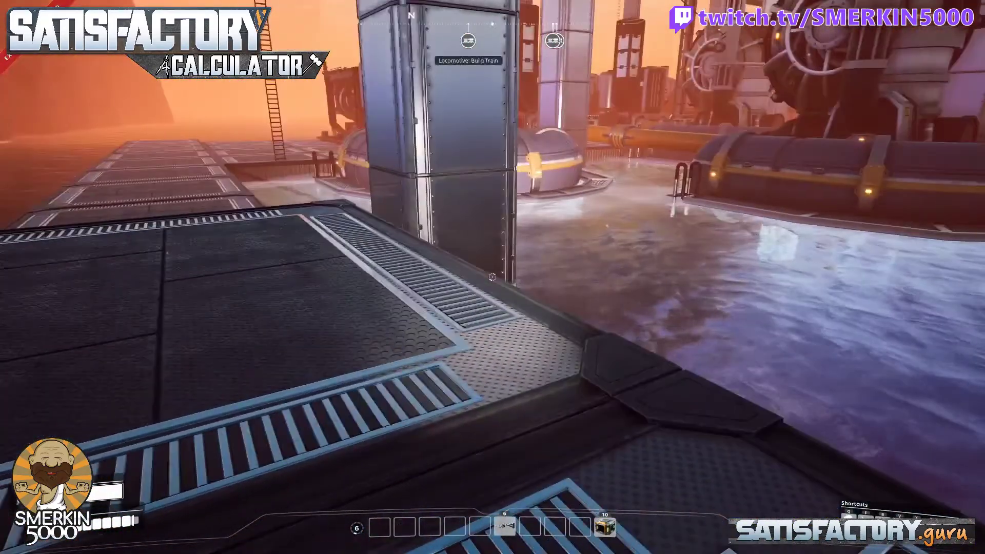
key("alt+Tab")
key("alt+Tab")
key("alt+Tab")
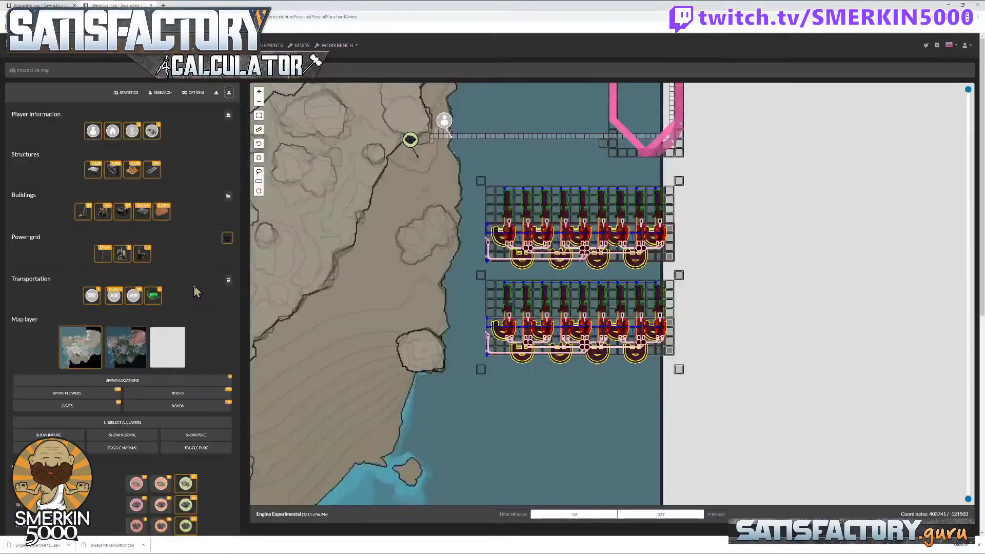
Undo the blueprint paste and lower the anchor foundation's Z position
left_click(258, 145)
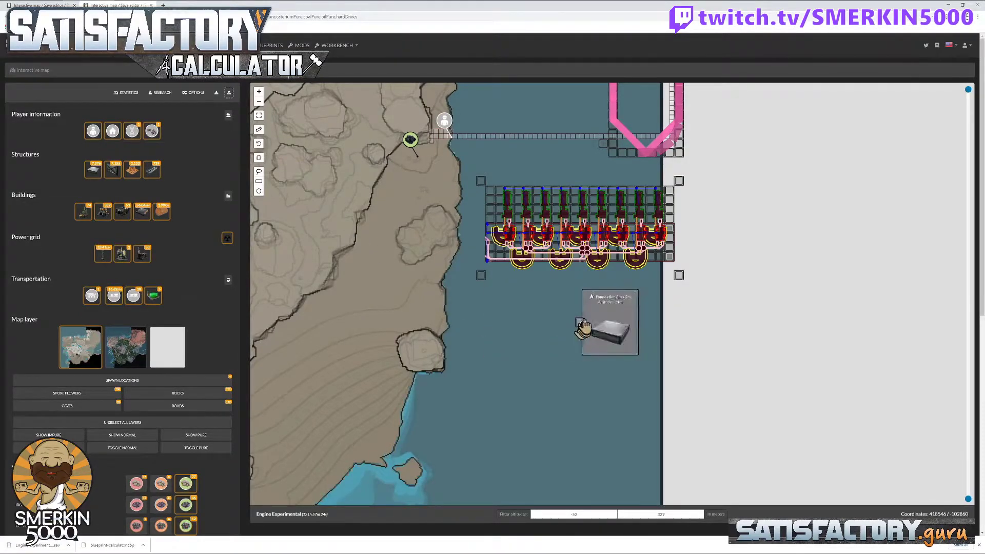
right_click(580, 321)
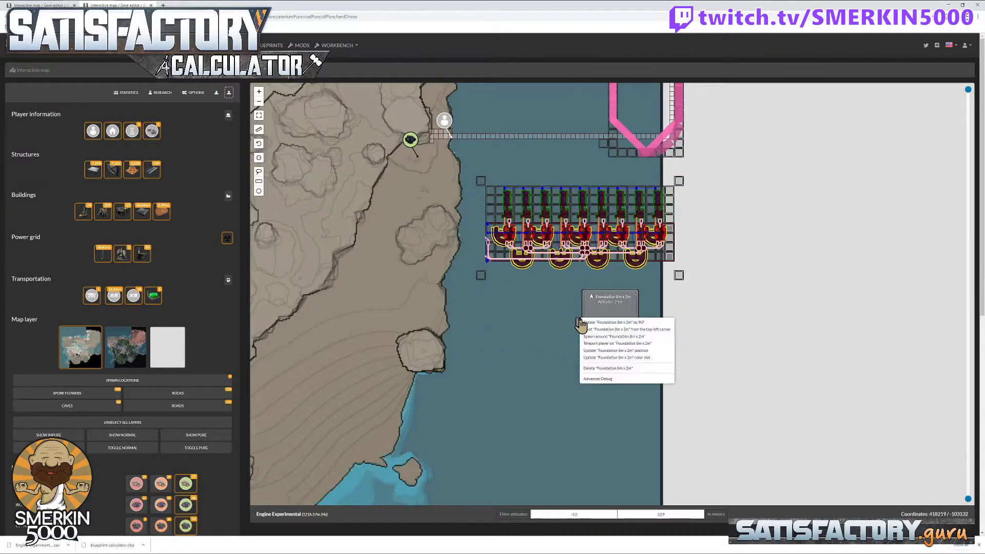
left_click(652, 350)
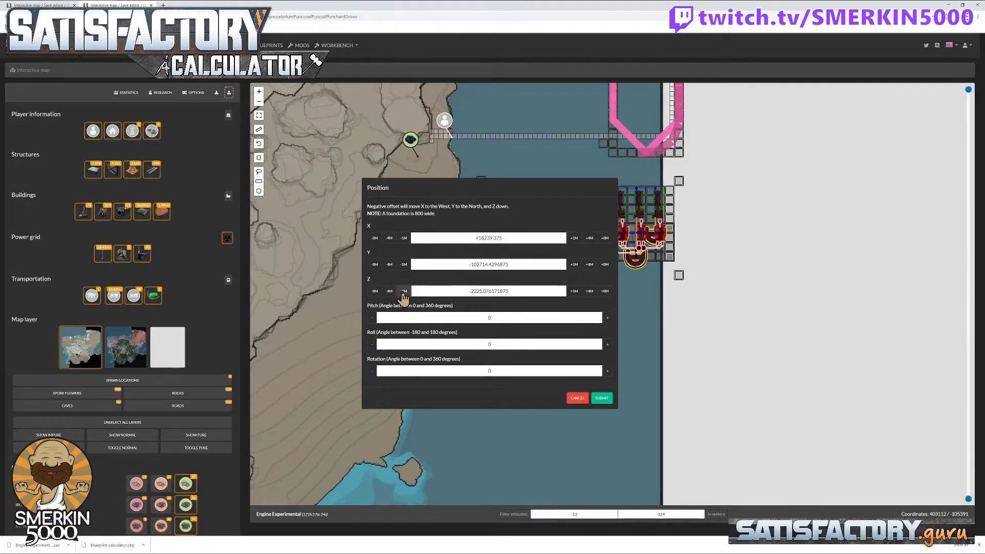
left_click(601, 399)
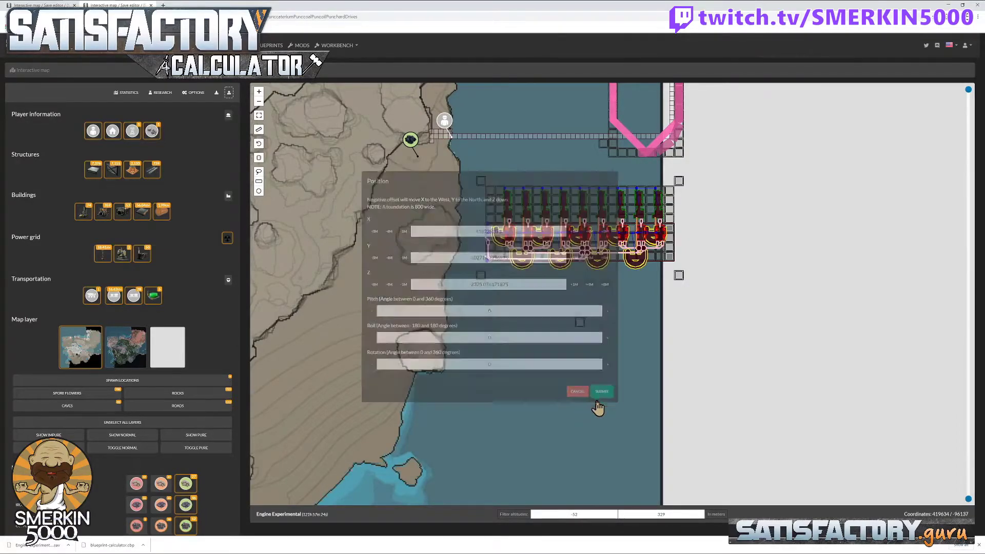
Paste the 751-item blueprint around the anchor foundation with the default clipboard offset
right_click(577, 324)
left_click(606, 342)
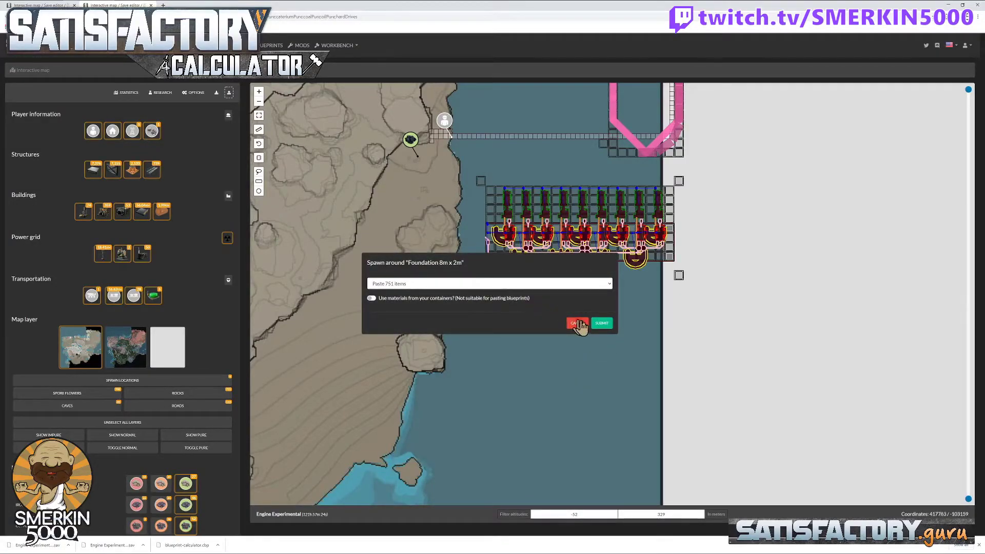
left_click(603, 323)
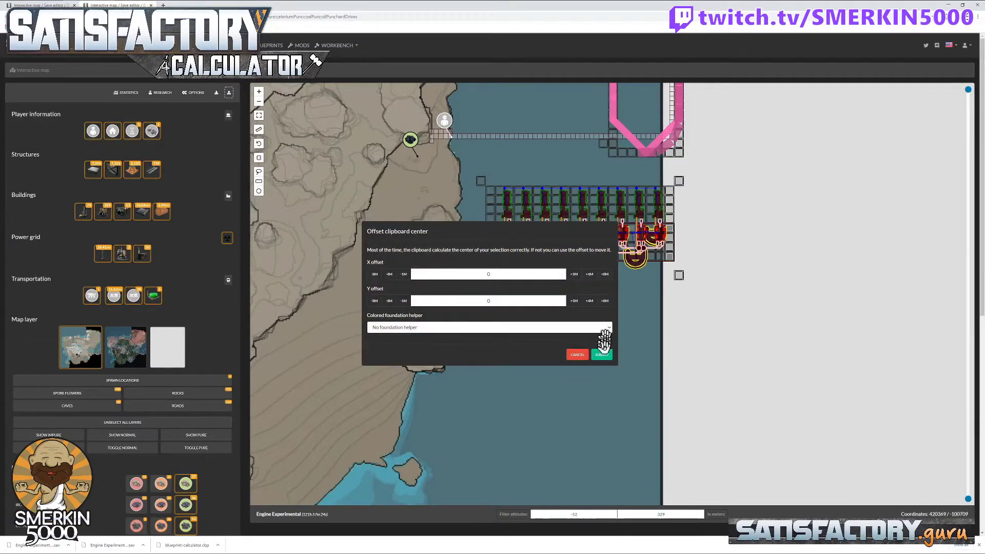
left_click(602, 355)
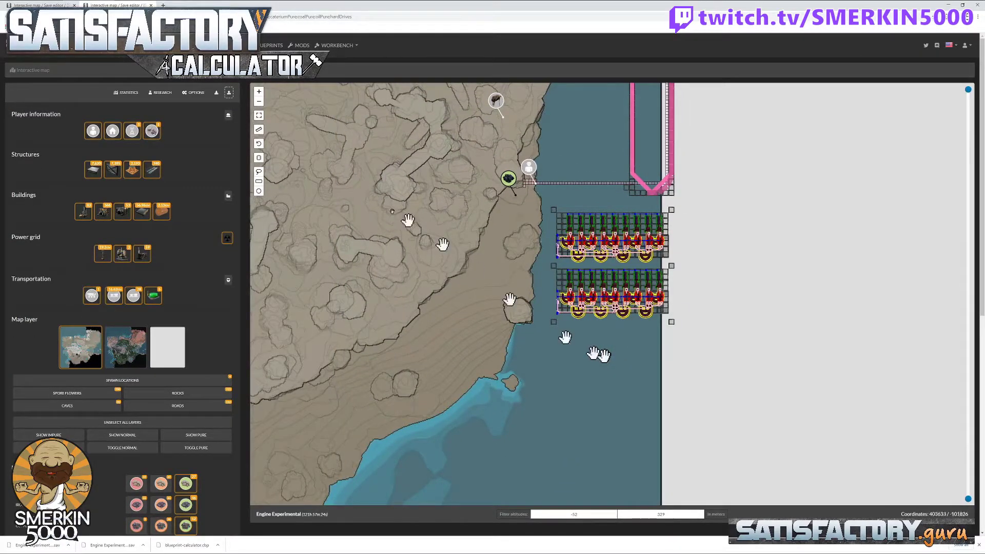
Save the changes and download the edited world as a new CALCULATOR save file
left_click(217, 94)
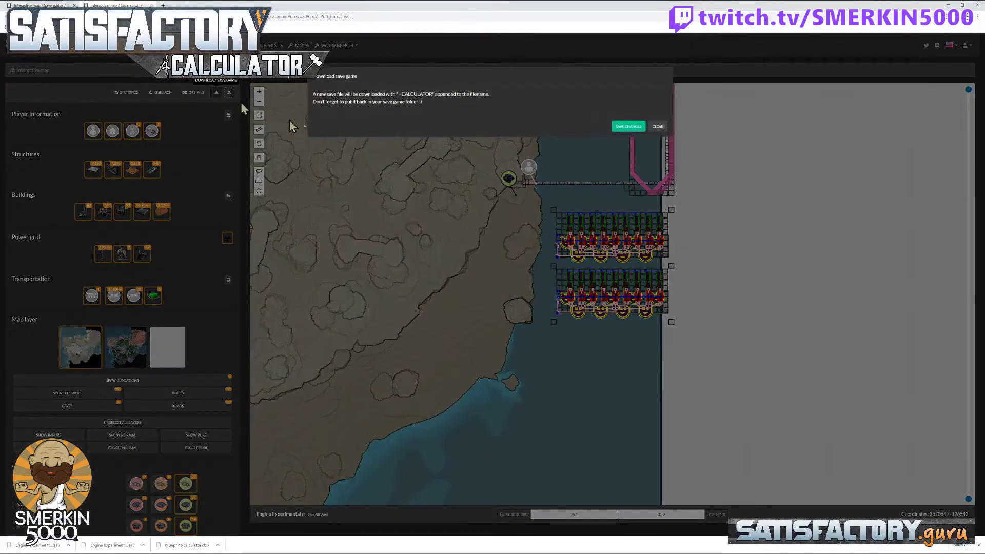
left_click(624, 127)
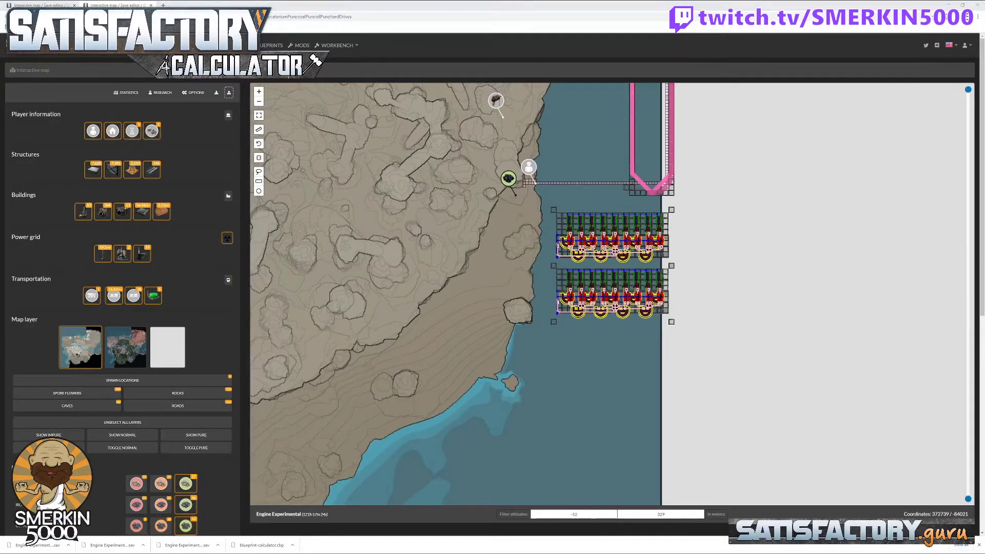
left_click(361, 5)
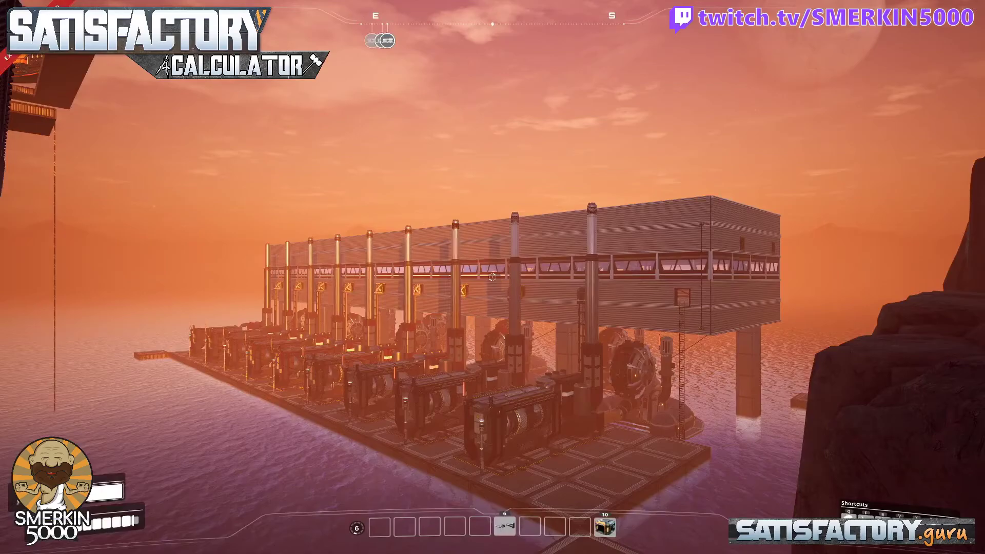
key("Escape")
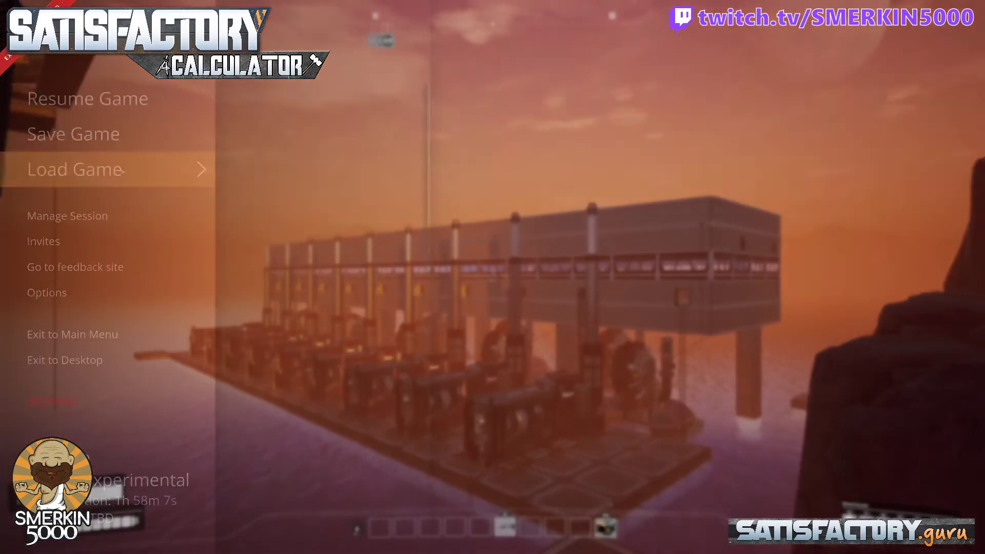
left_click(122, 170)
left_click(314, 103)
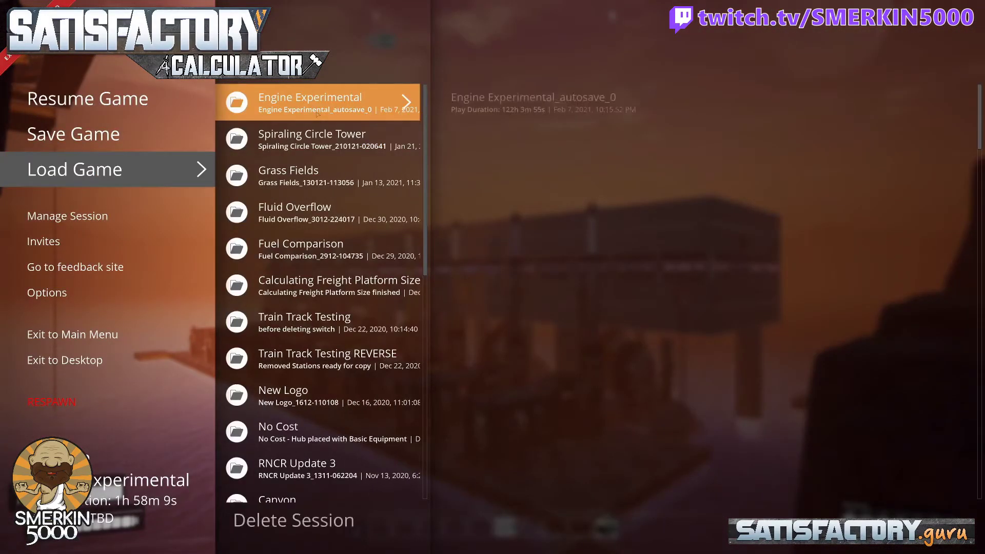
left_click(521, 150)
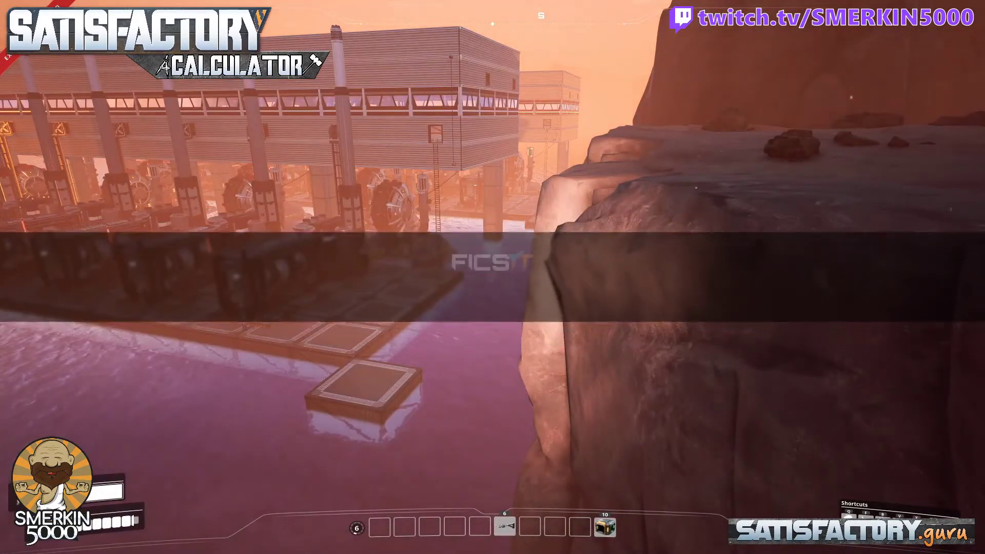
Climb across the rock ledges and drop down toward the small foundation by the water
key("w")
key("space")
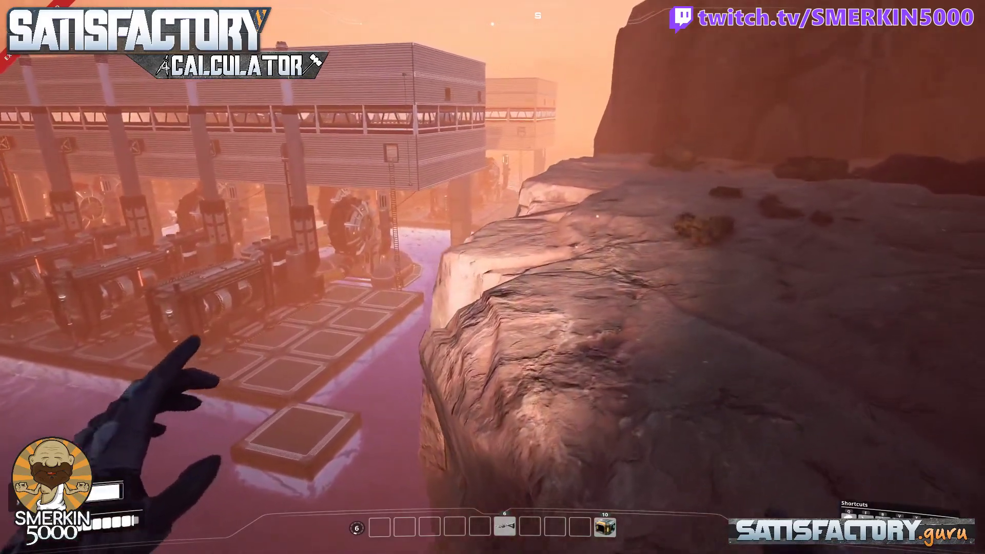
key("w")
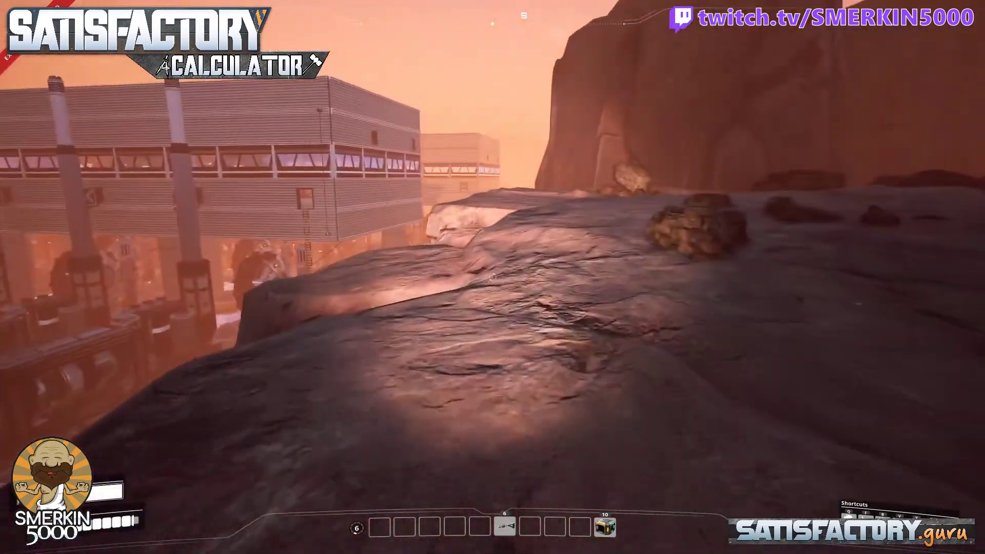
key("w")
key("space")
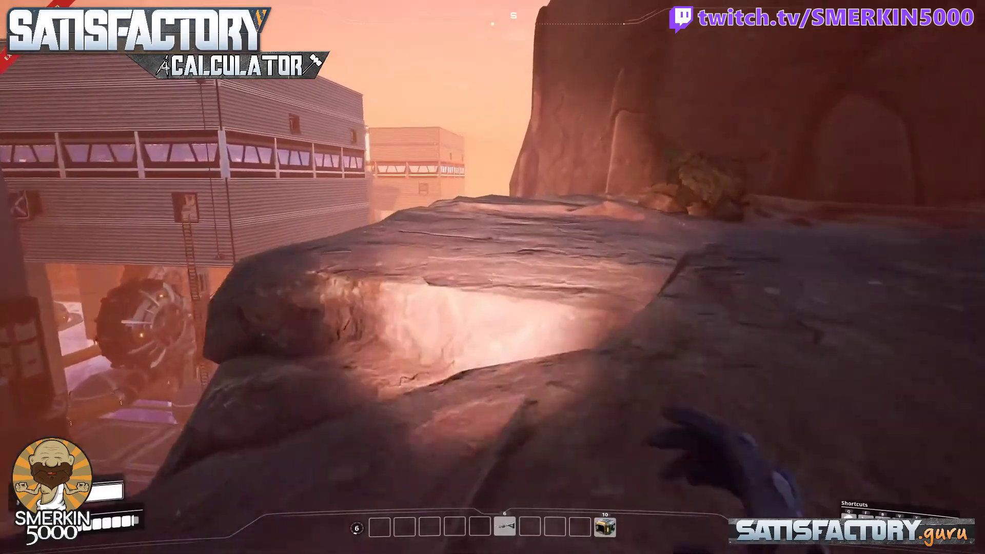
key("w")
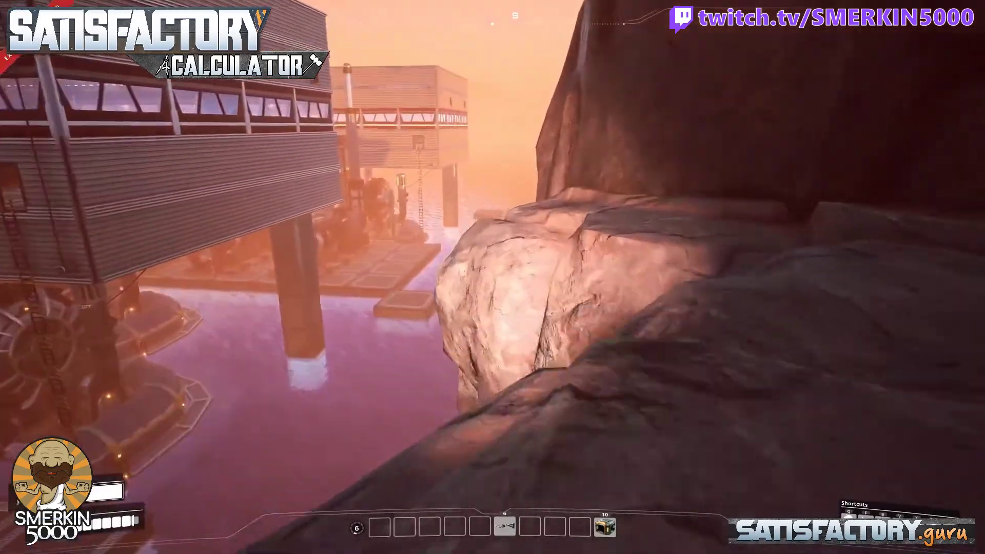
key("w")
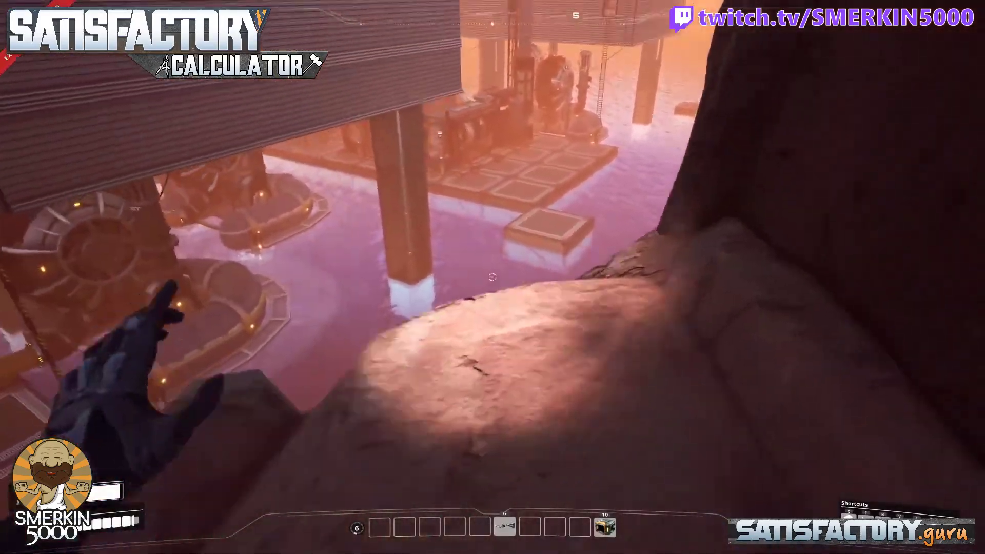
key("w")
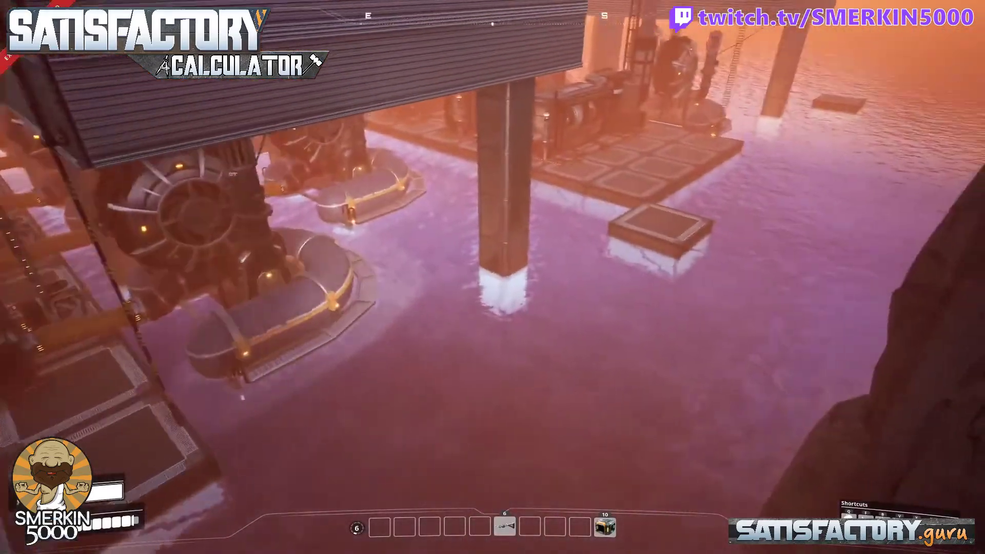
key("w")
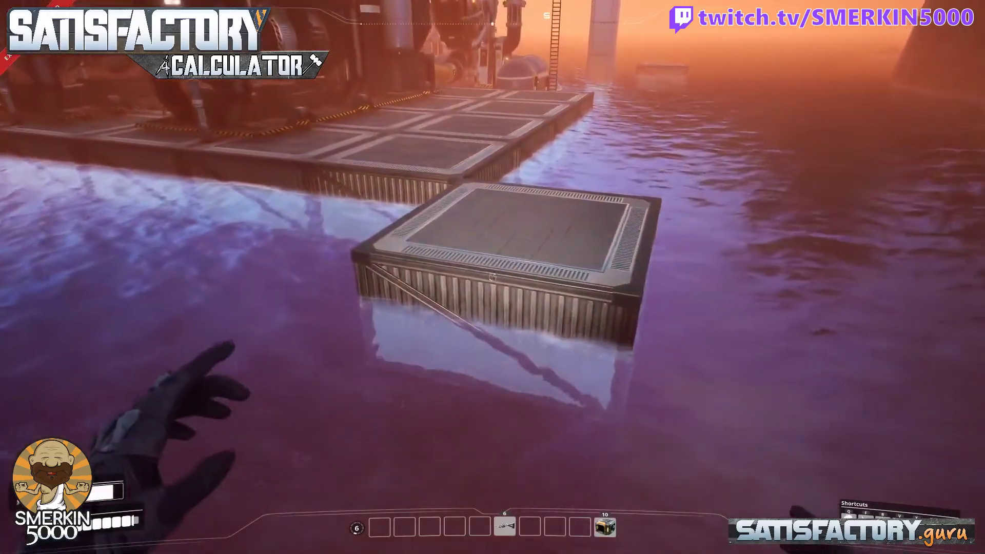
Check the foundation in dismantle mode without removing it, then walk along toward the engines
key("f")
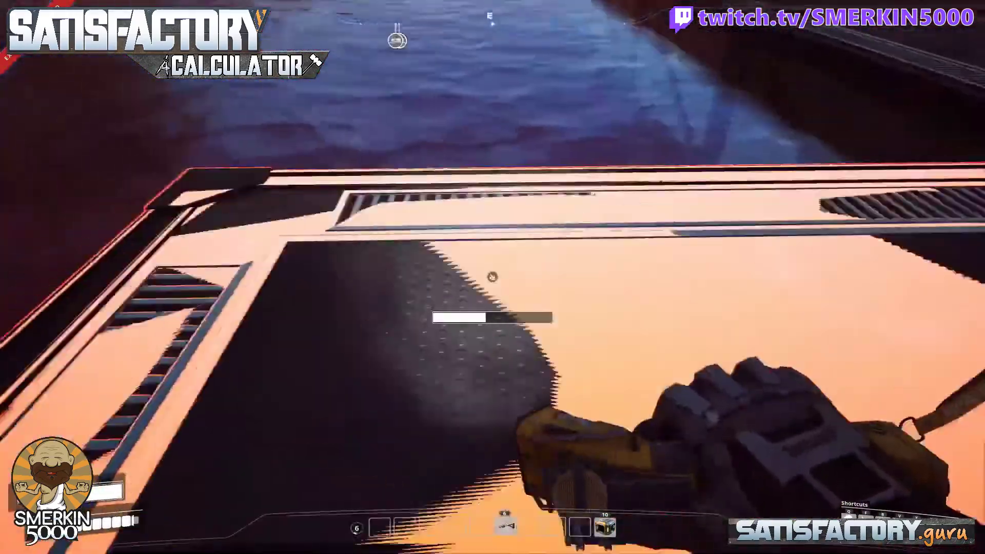
key("f")
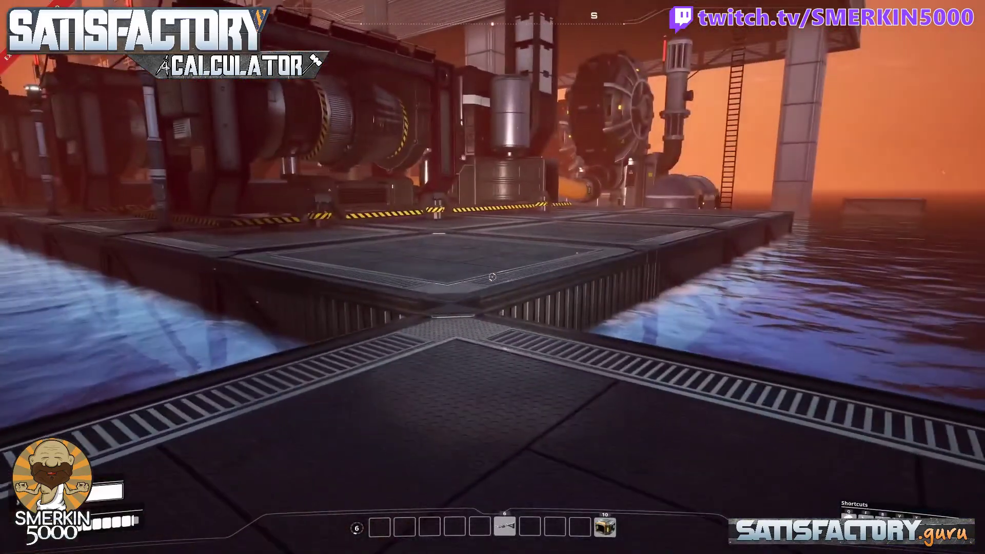
key("w")
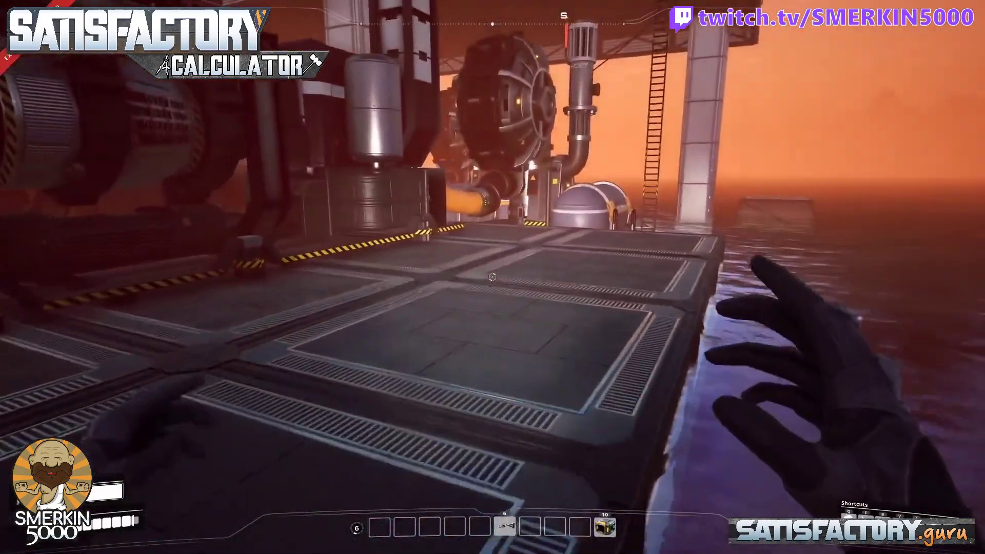